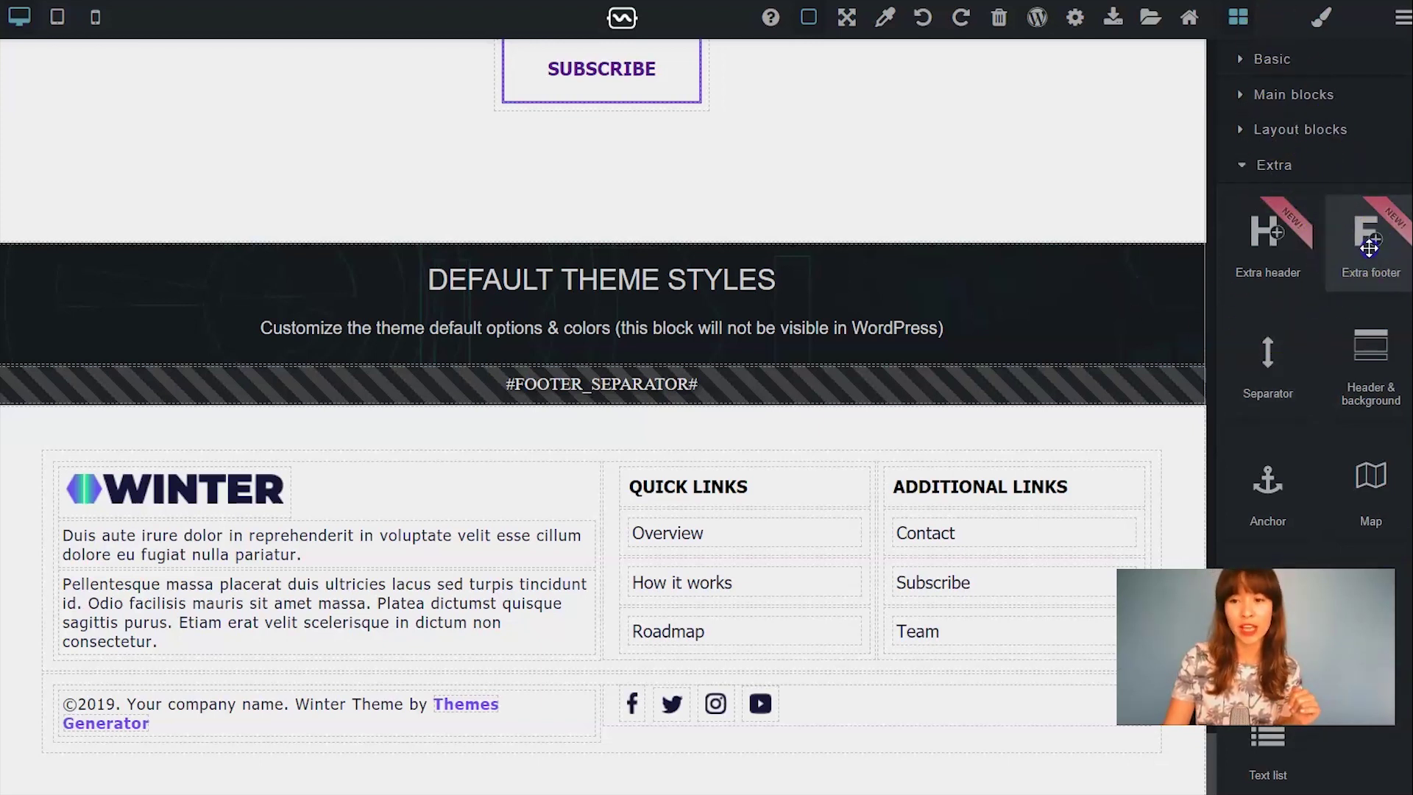
- Drop the Extra footer block from the Extra category below the Default Theme Styles section
drag(1367, 239, 686, 330)
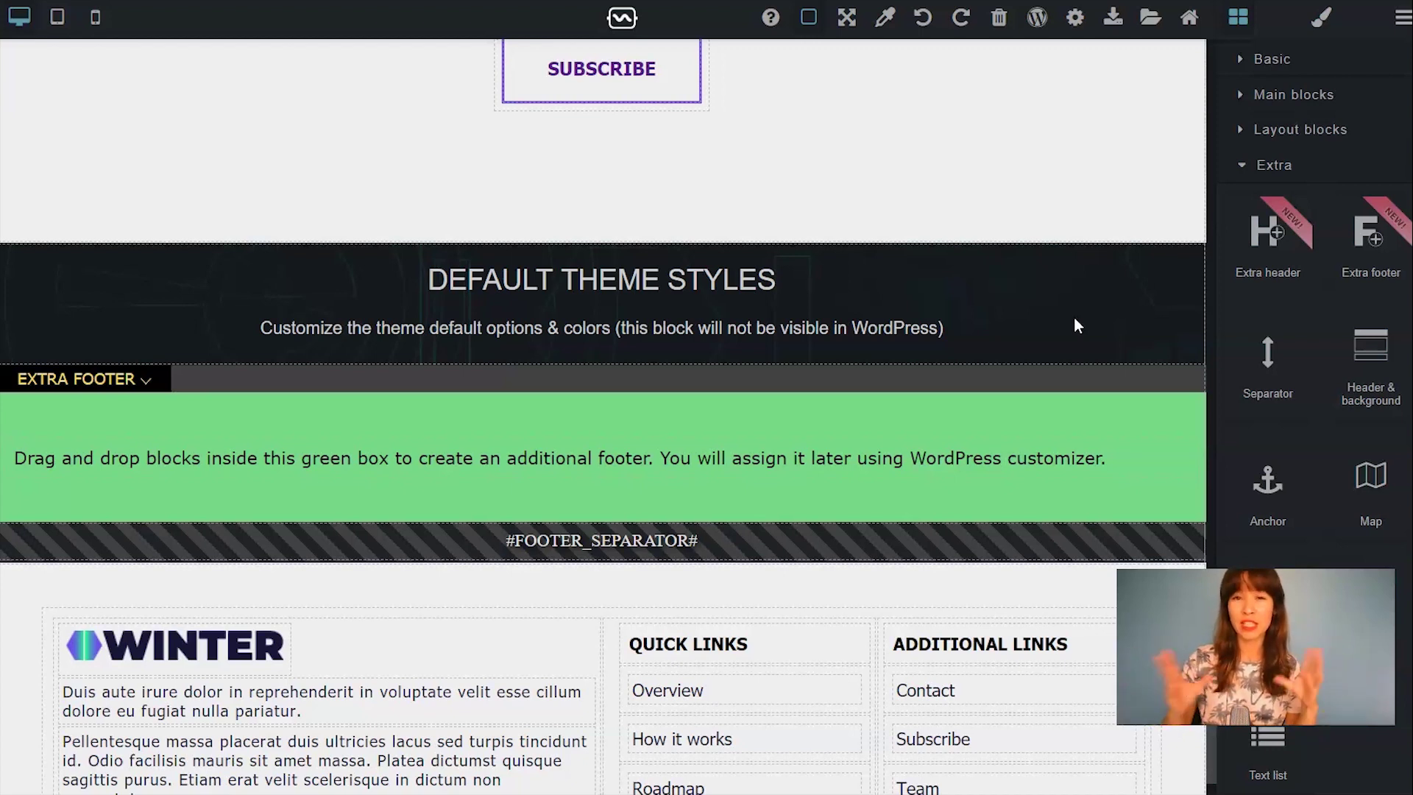
- Drop a Container into the green extra footer and delete its placeholder instruction text
click(1301, 129)
drag(1296, 232, 938, 471)
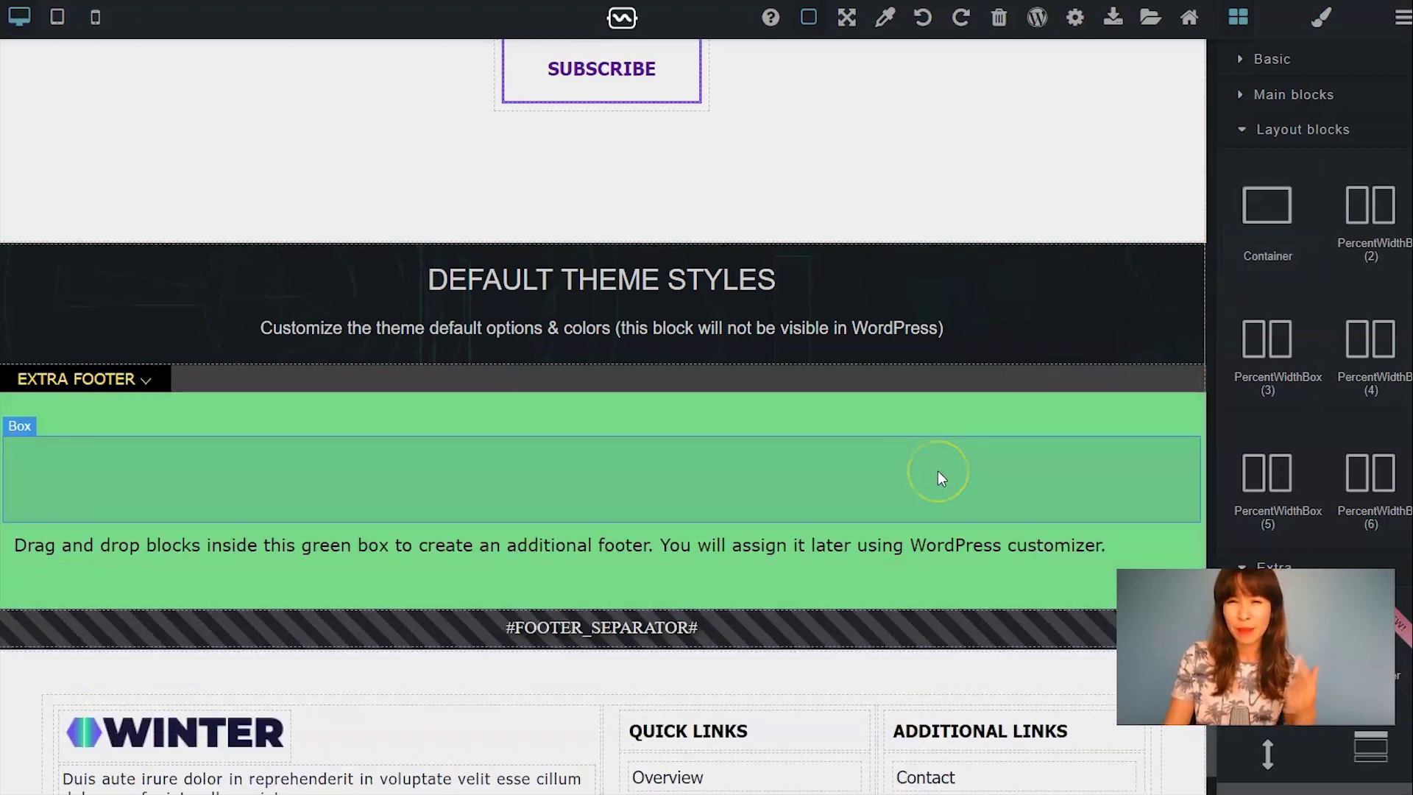
scroll(1206, 315, down, 3)
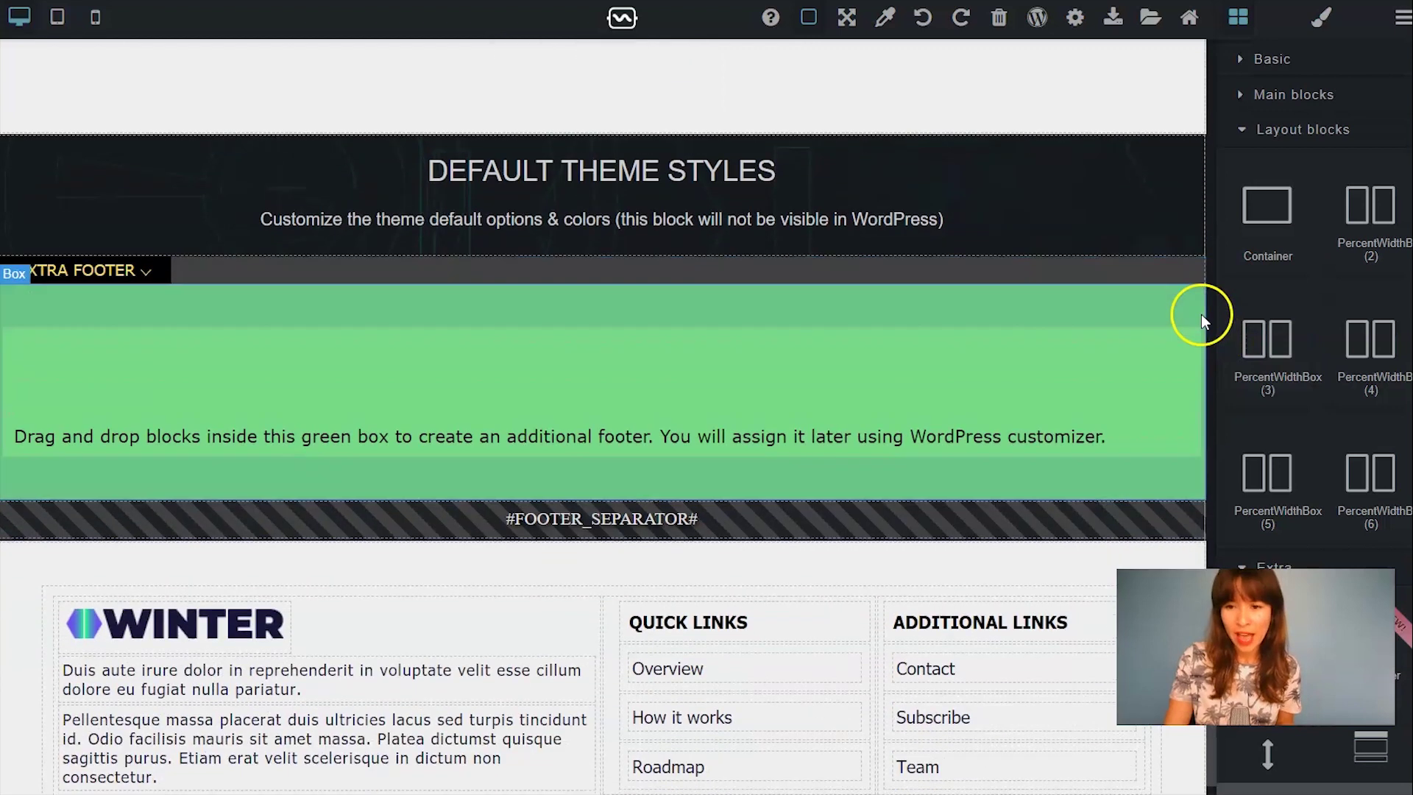
click(834, 440)
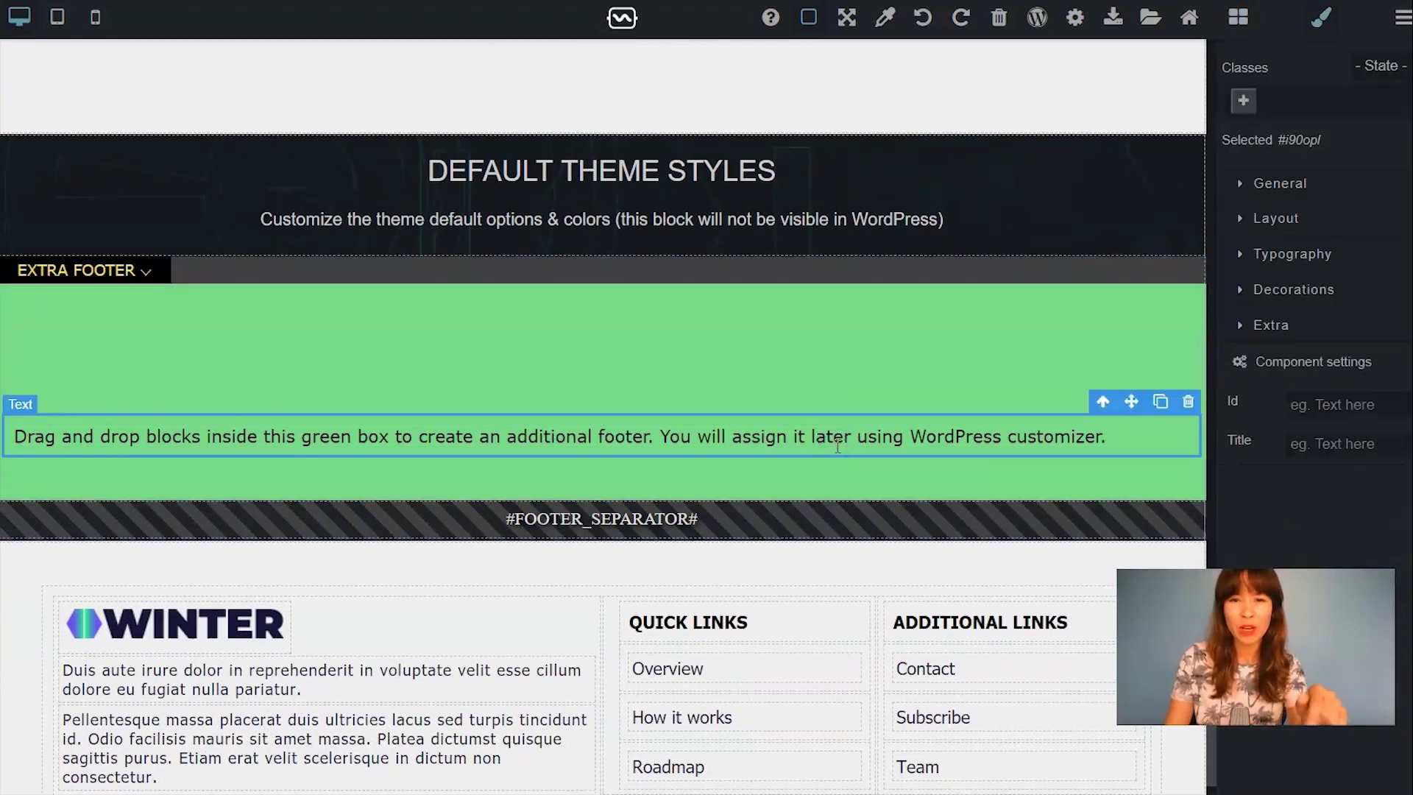
click(1188, 402)
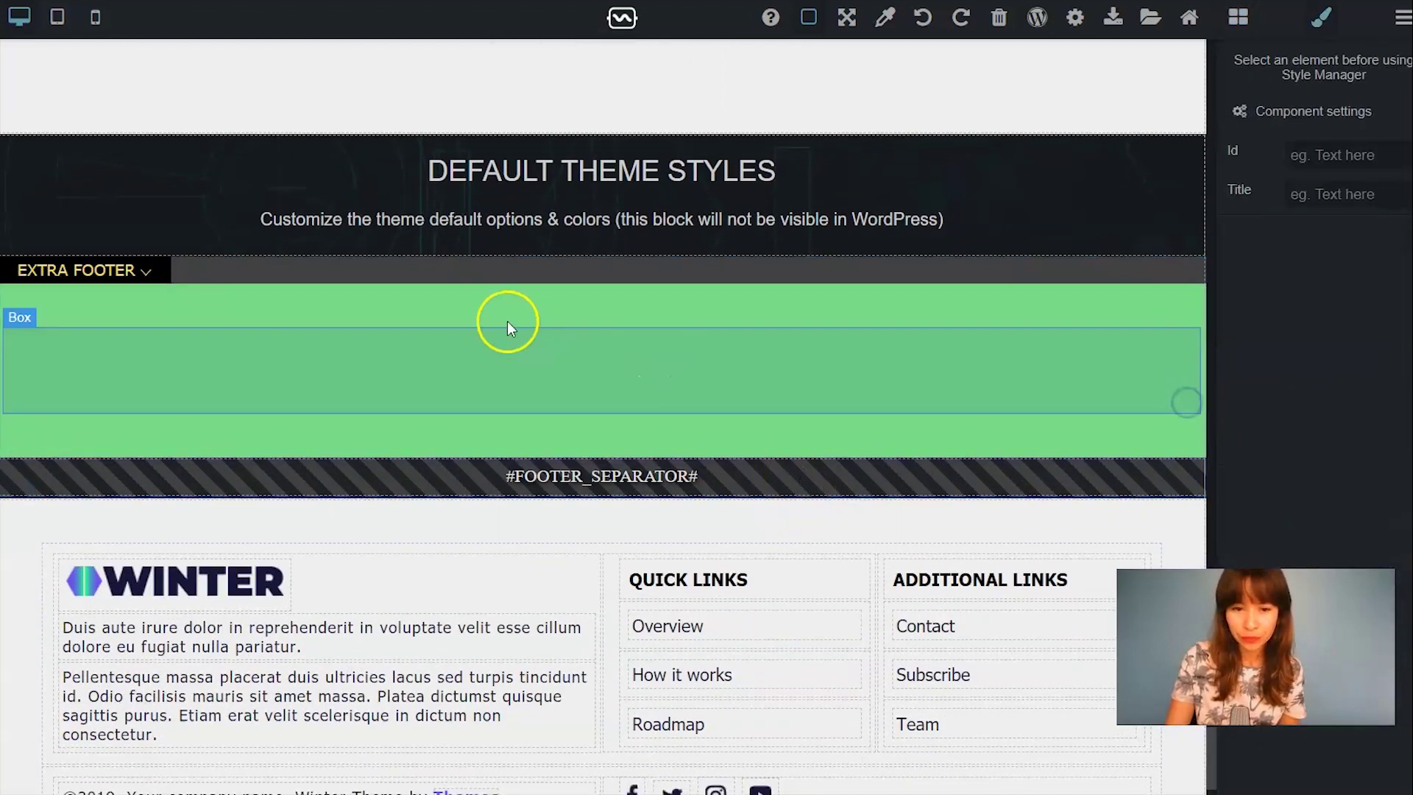
- Clear the container's 1200 max width and select its width value for 100%
click(480, 343)
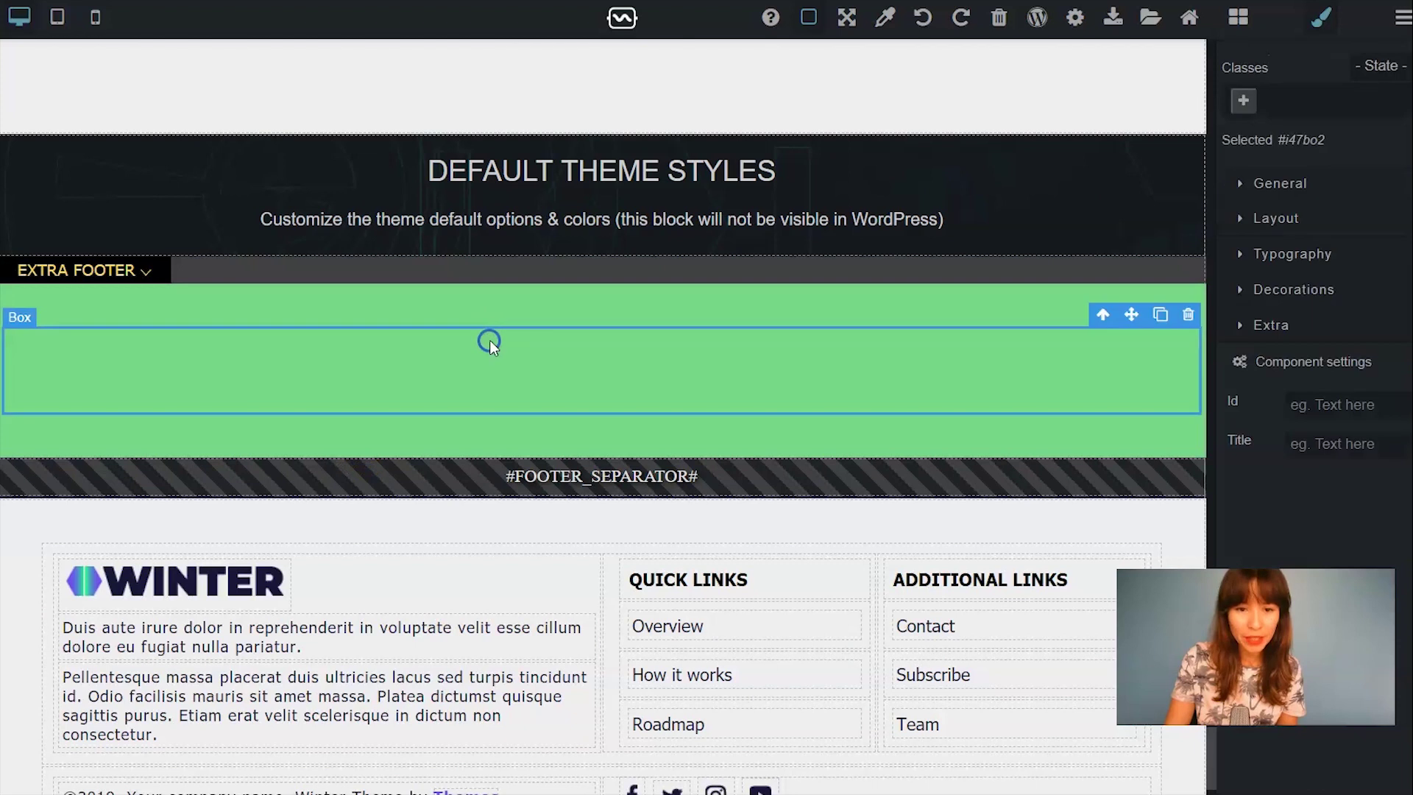
click(1277, 218)
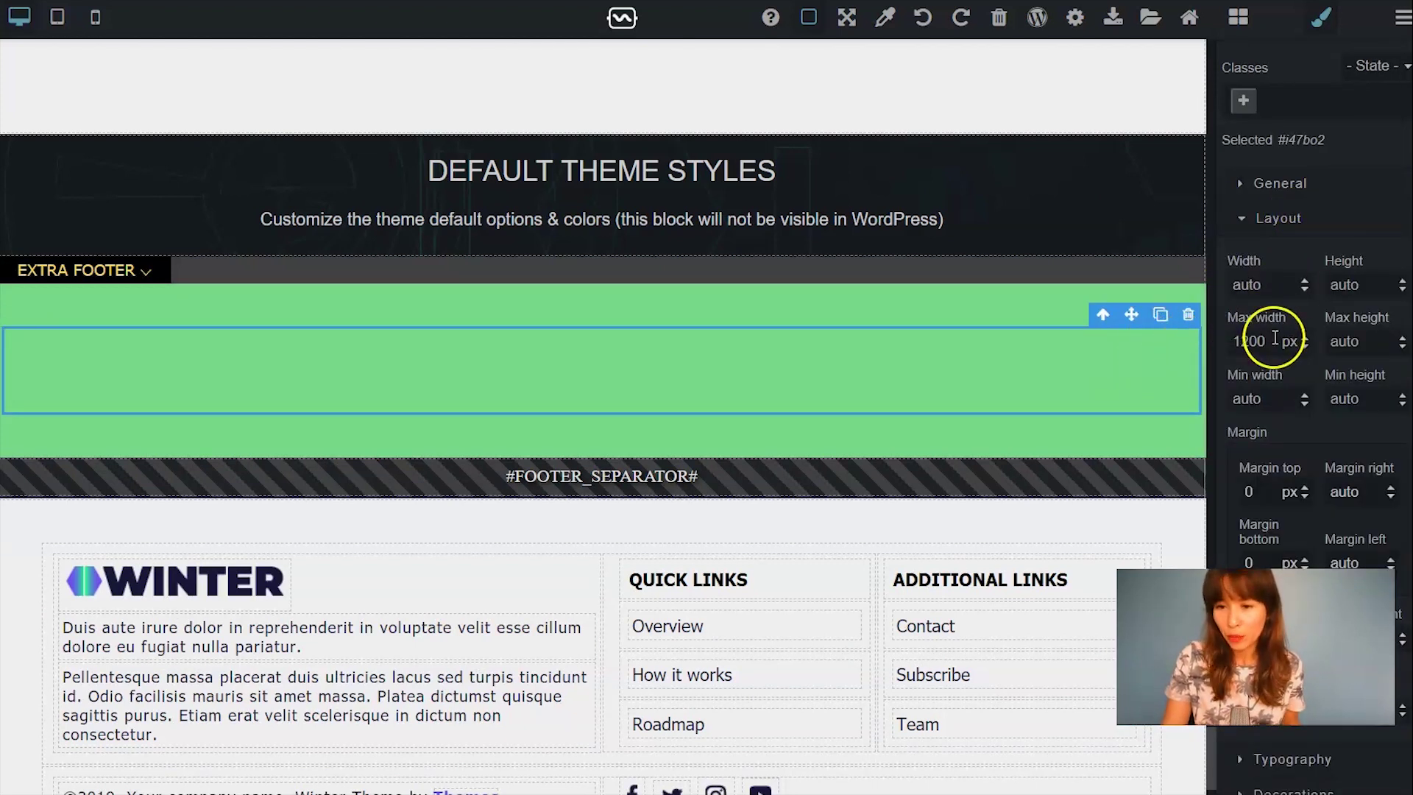
double_click(1249, 341)
key(BackSpace)
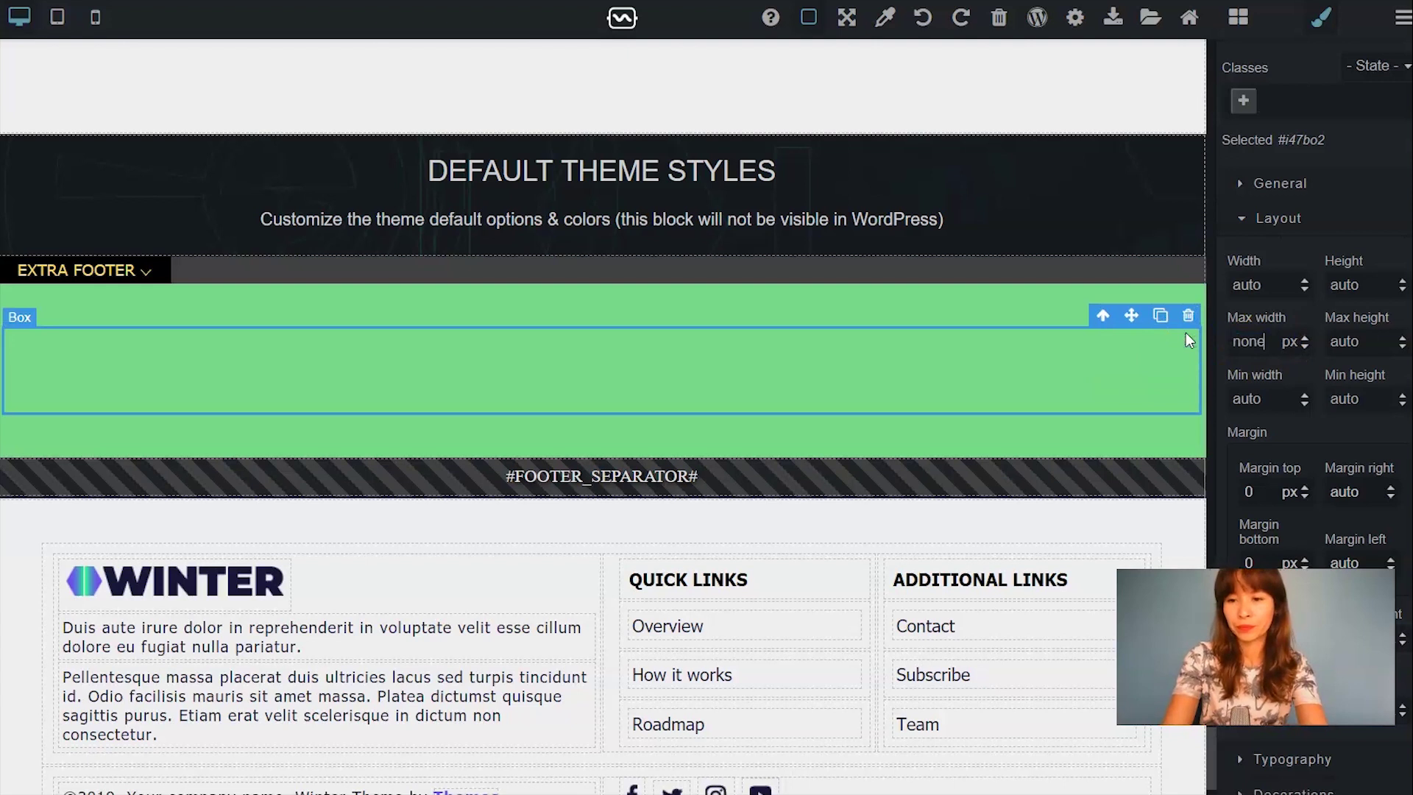
double_click(1249, 280)
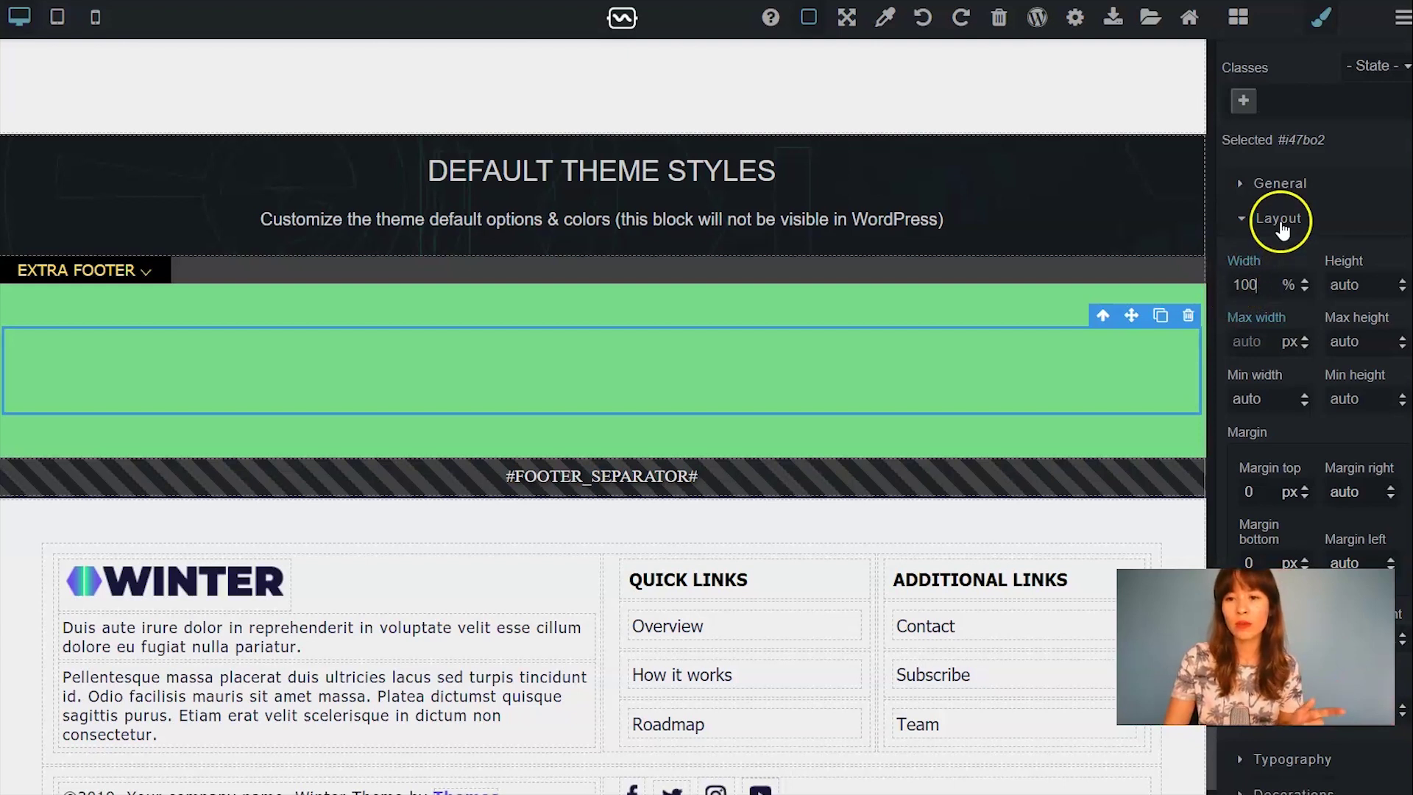
- Give the extra footer container a teal #19c7ad background colour in Decorations
click(1279, 221)
click(1294, 289)
scroll(1316, 321, down, 3)
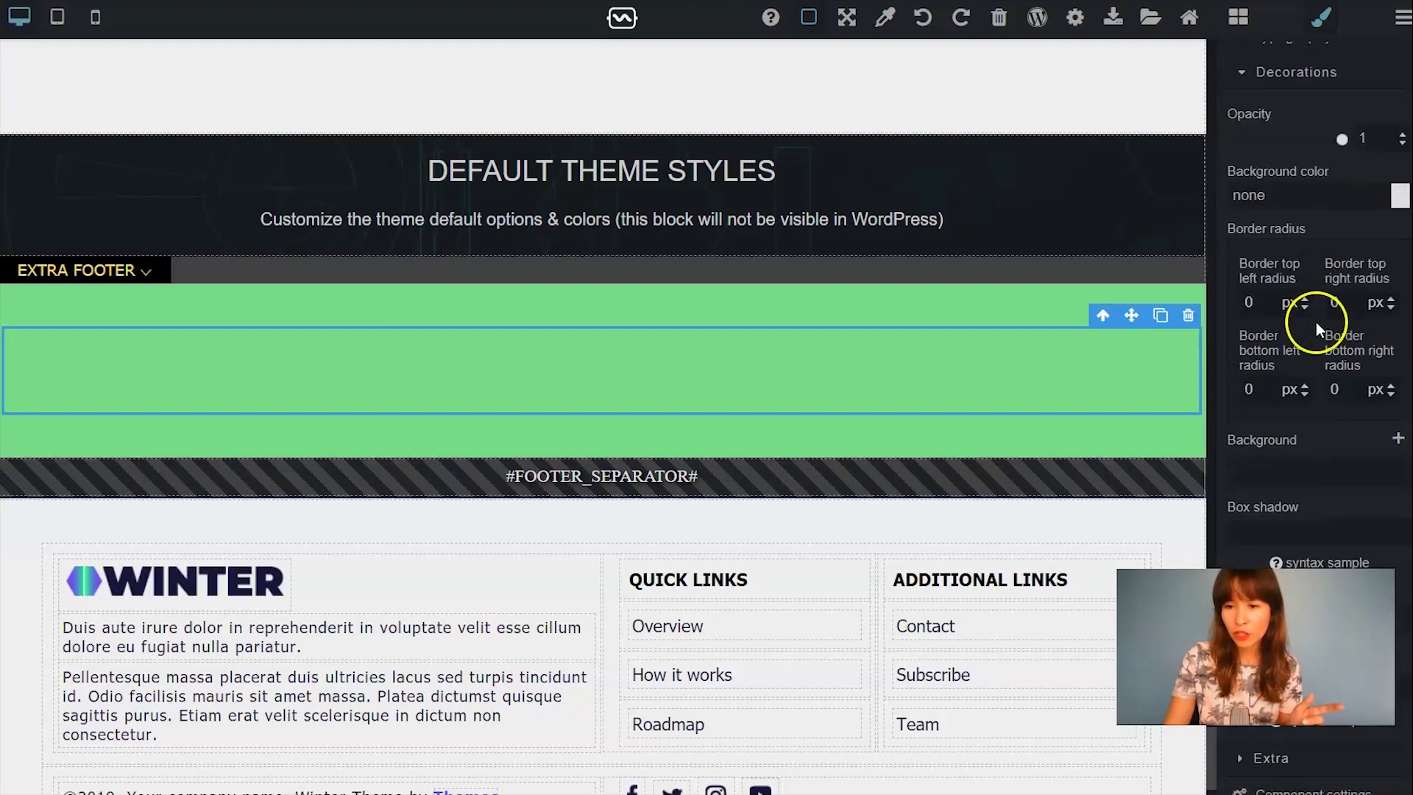
click(1395, 212)
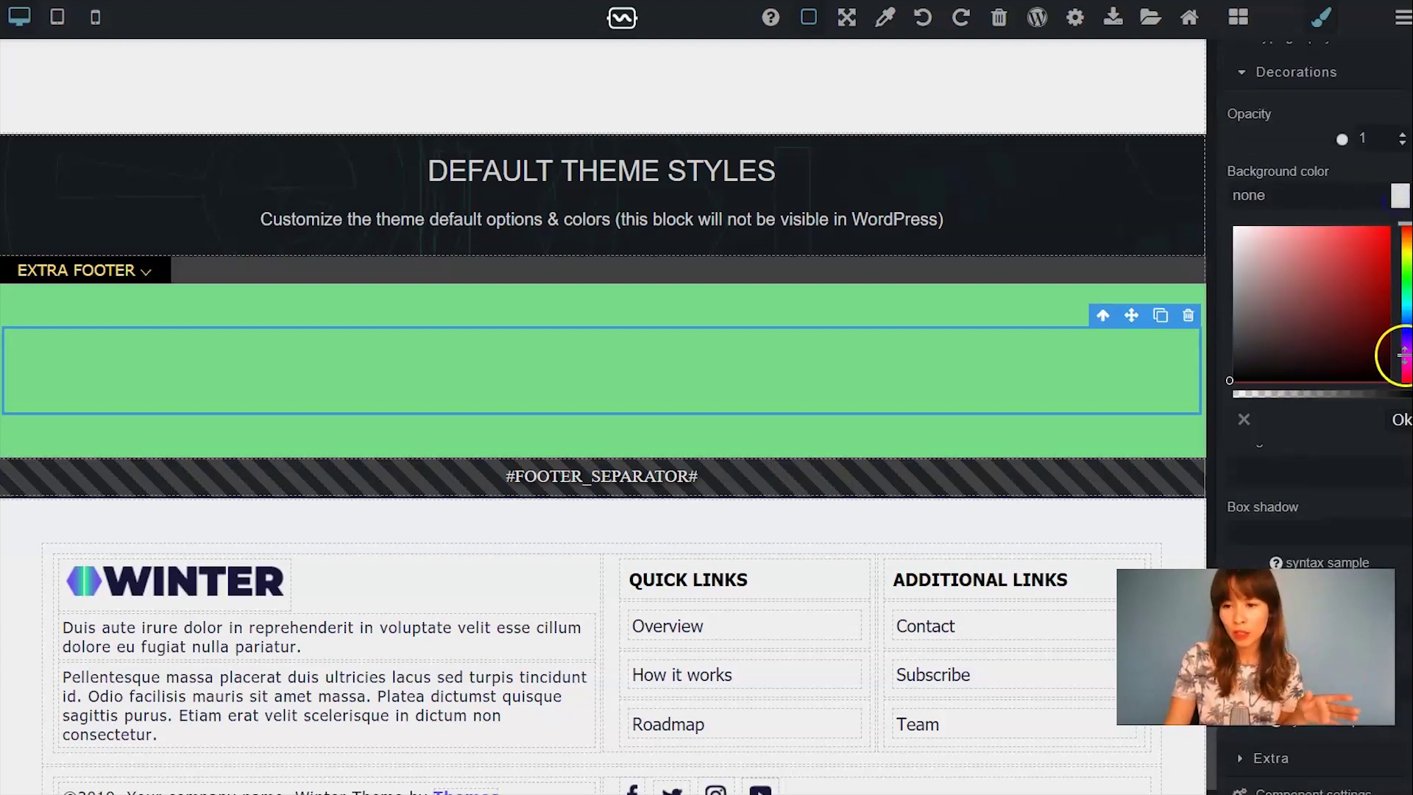
click(1404, 287)
mouse_move(1405, 290)
mouse_down()
mouse_move(1328, 287)
mouse_move(1365, 271)
mouse_move(1372, 241)
mouse_up()
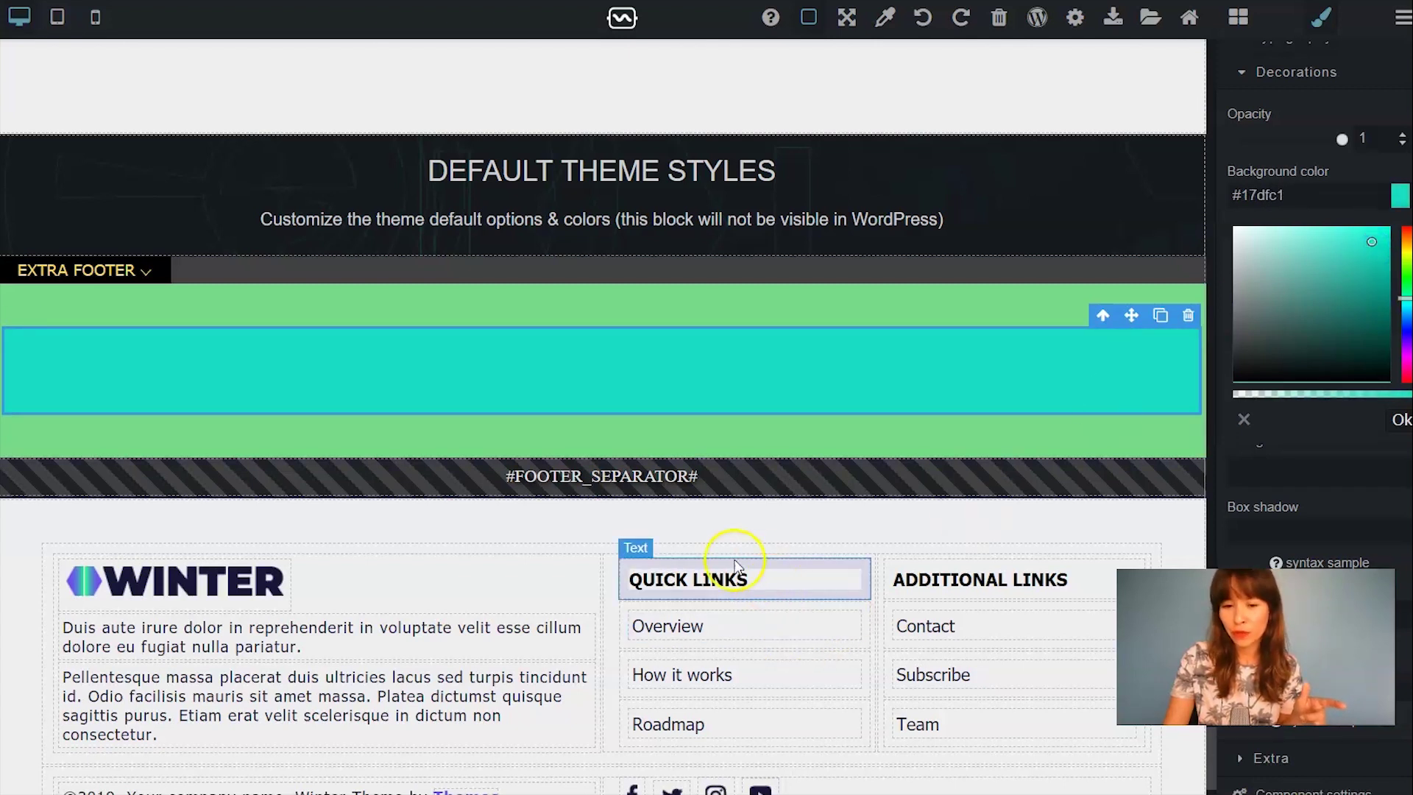
click(1362, 262)
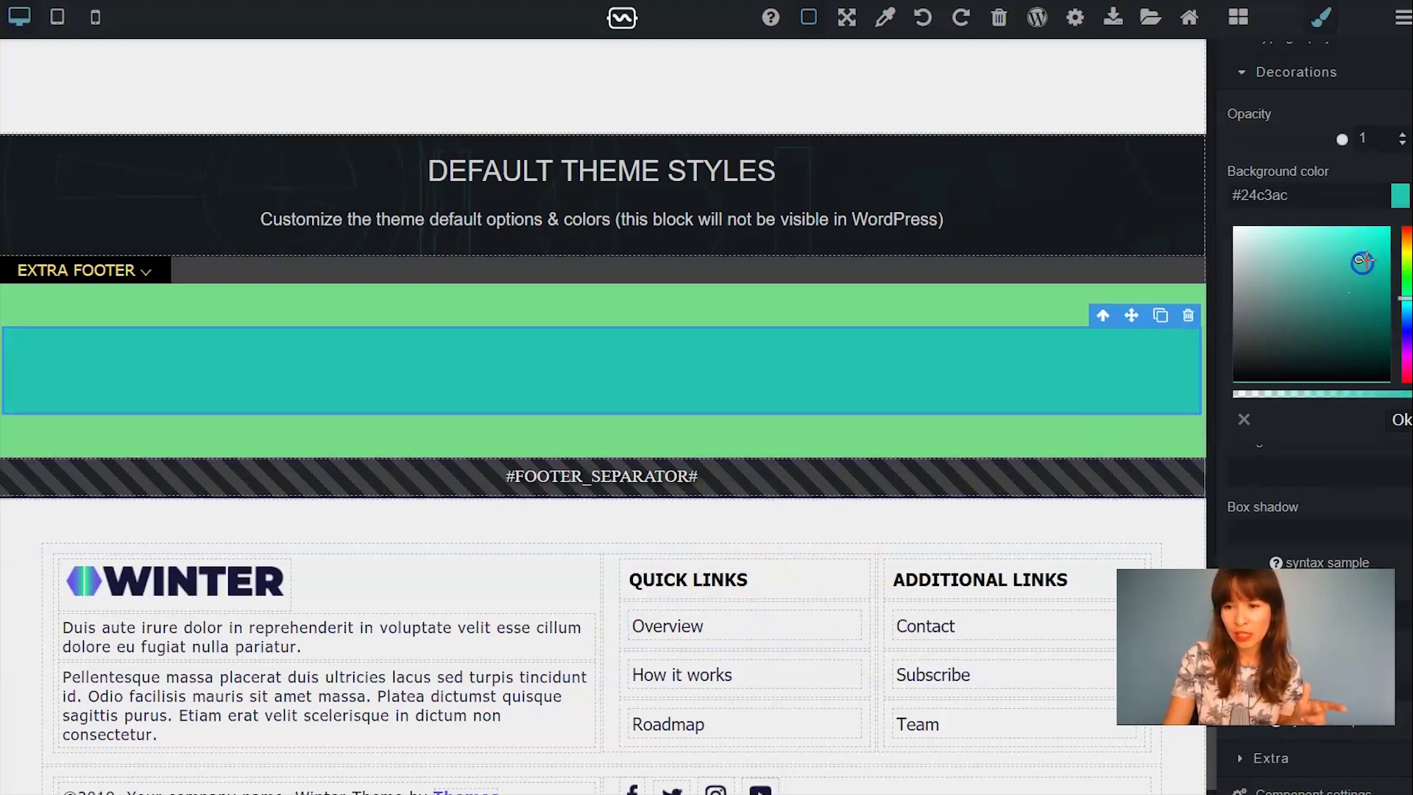
click(1369, 257)
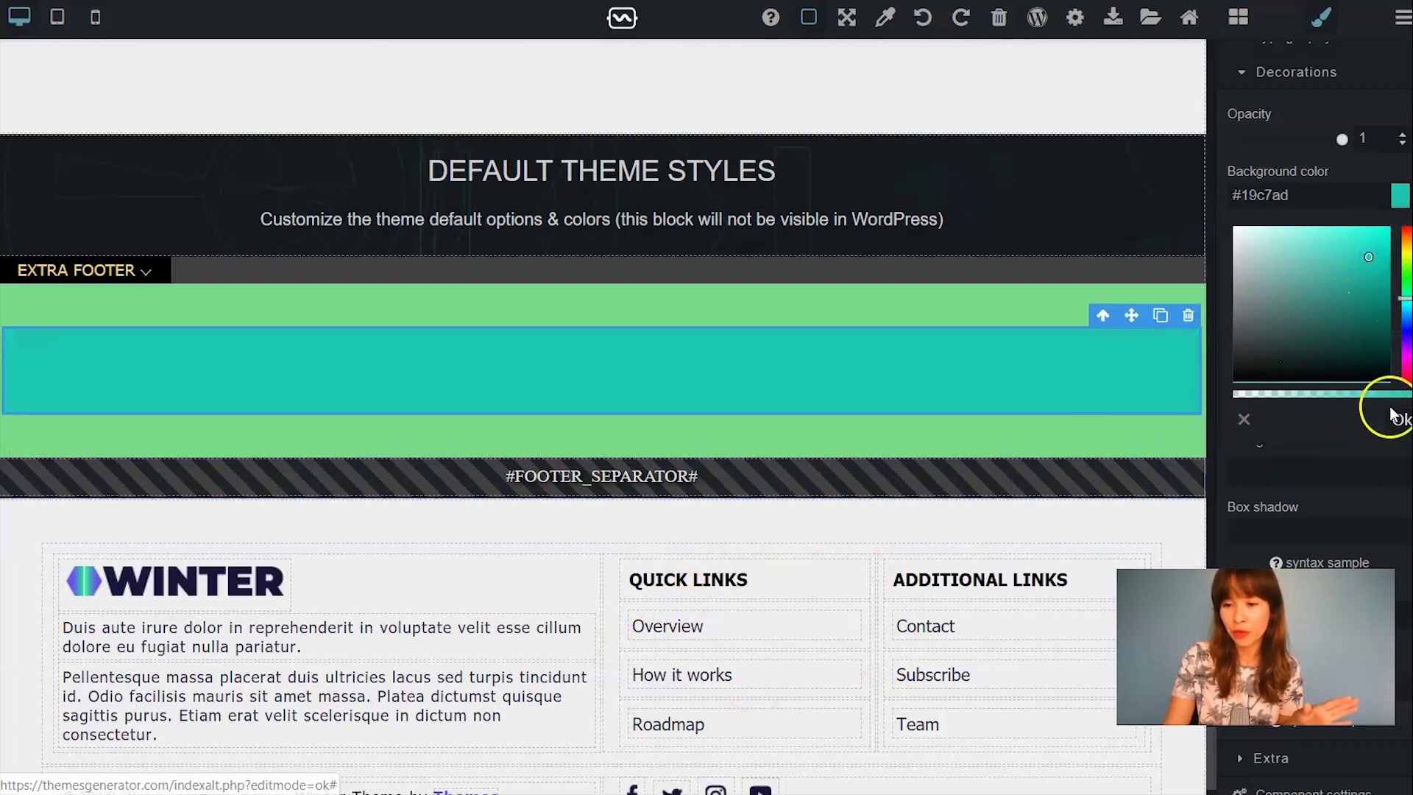
click(1394, 430)
scroll(1362, 294, up, 3)
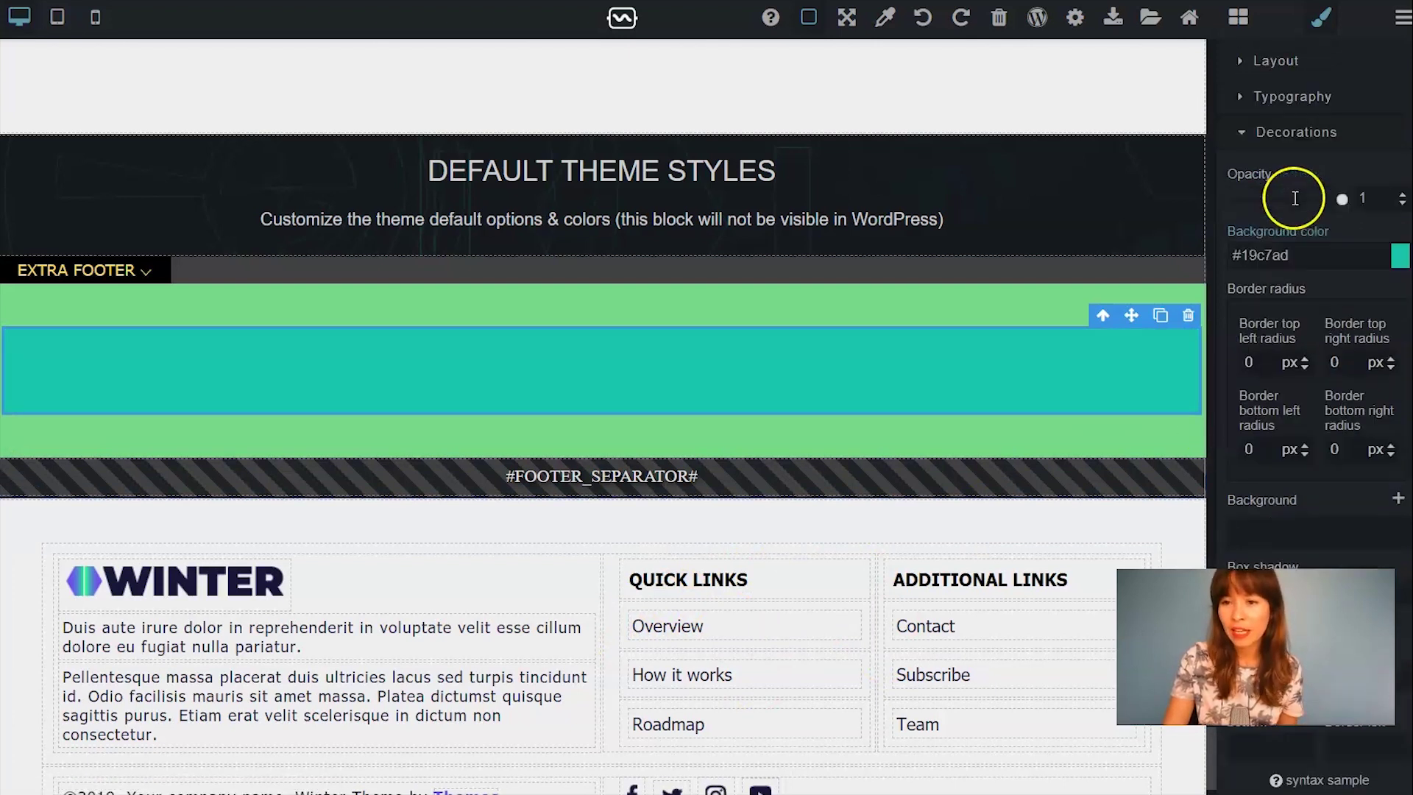
- Drop a PercentWidthBox (3) into the teal container and cap its max width at 1000 px
click(1262, 290)
click(1239, 18)
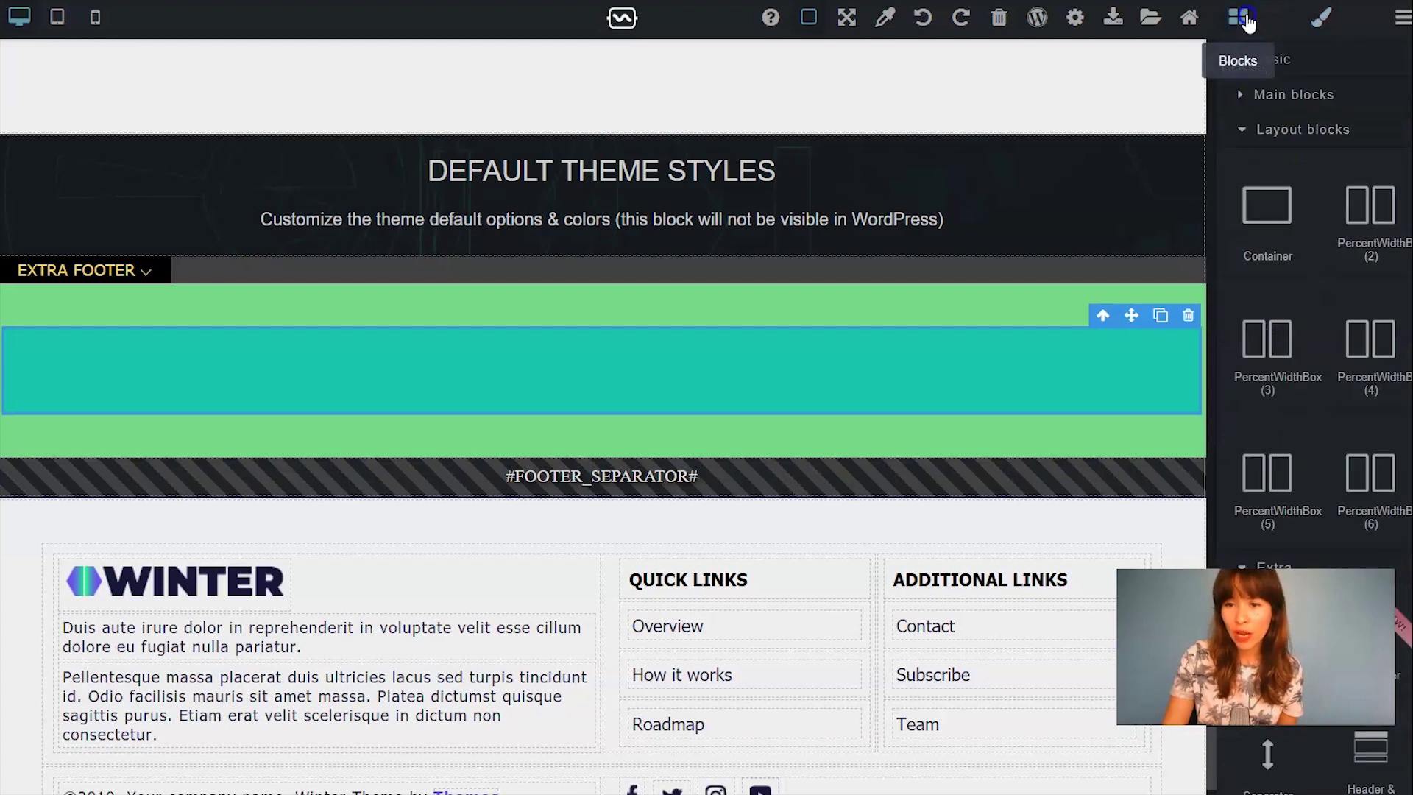
drag(1316, 380, 882, 375)
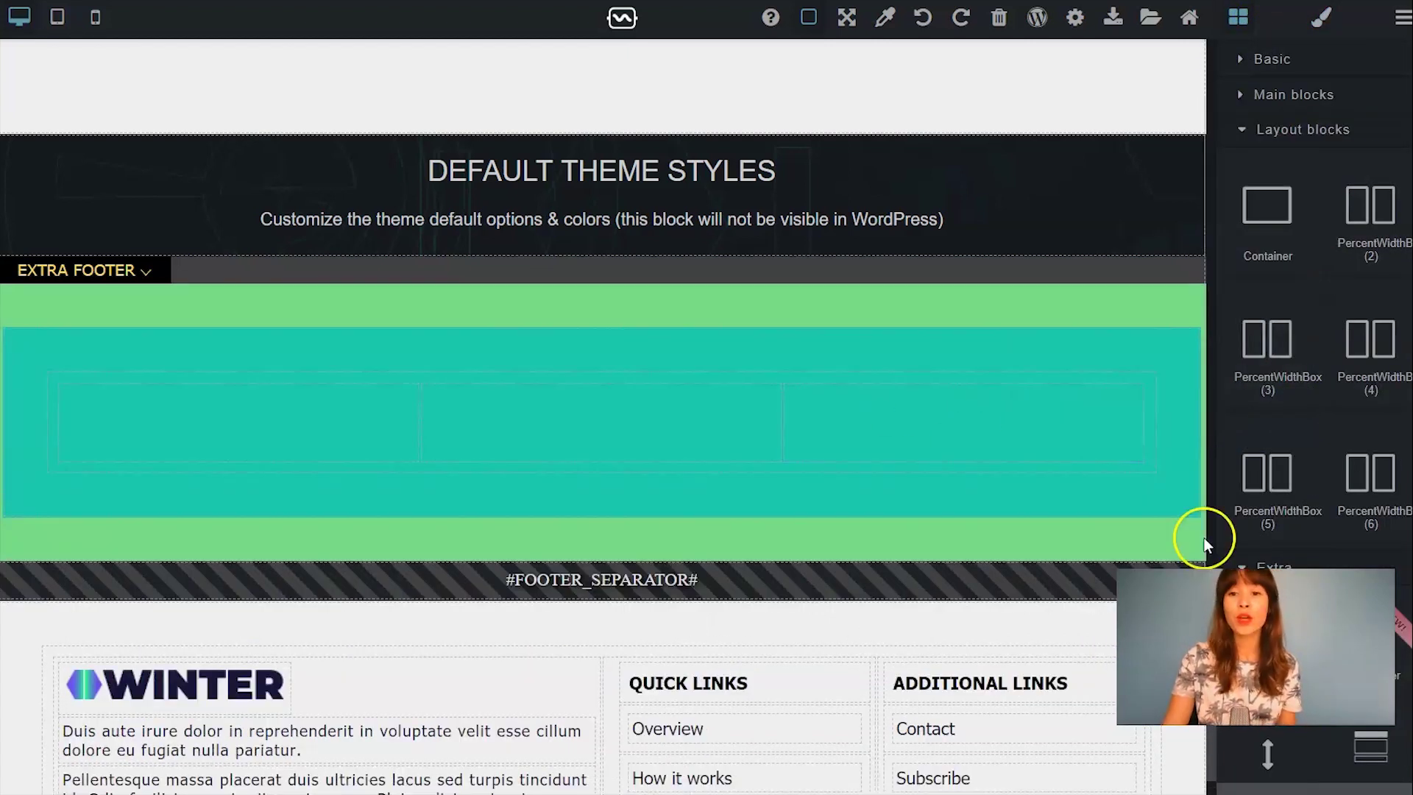
click(1039, 377)
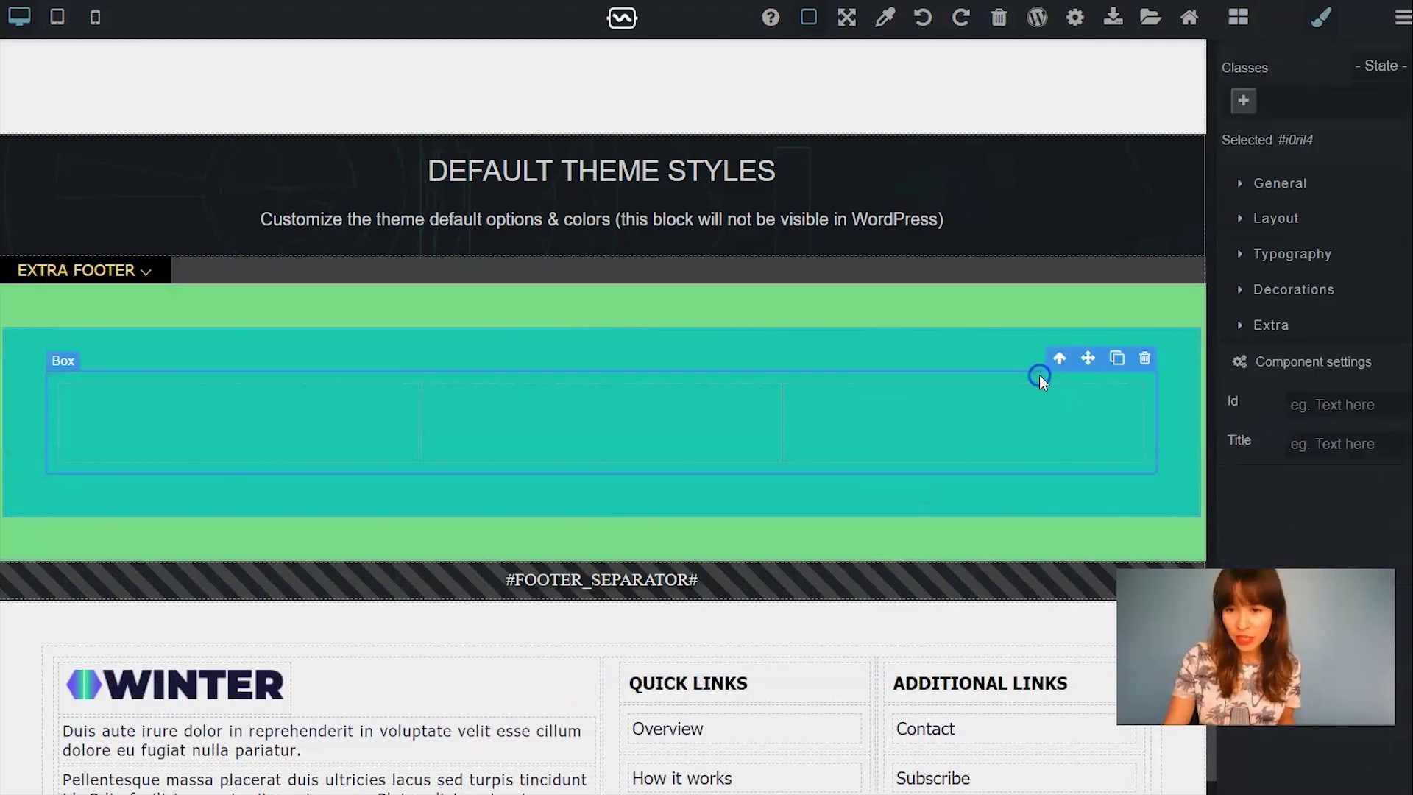
click(1277, 210)
click(1272, 343)
double_click(1272, 349)
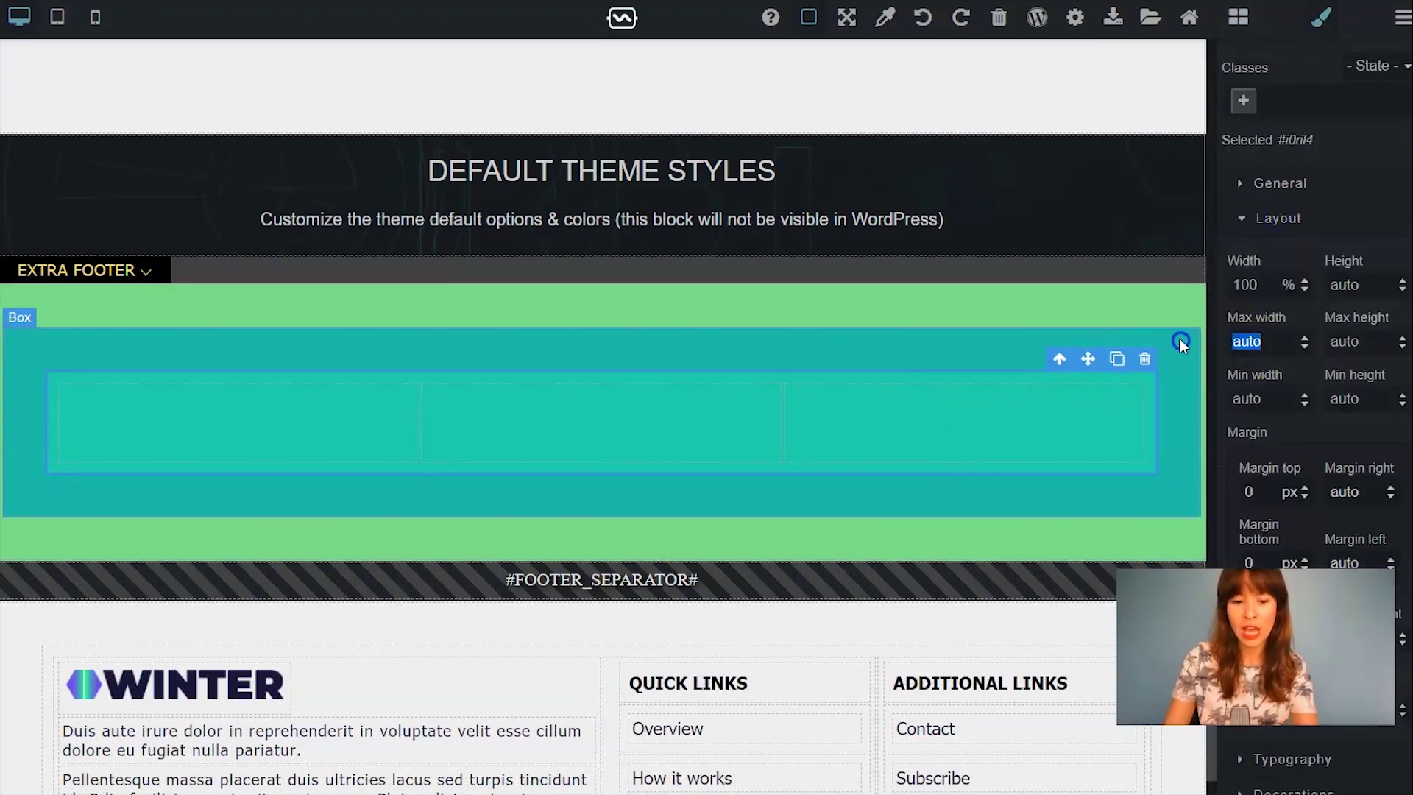
text(1000)
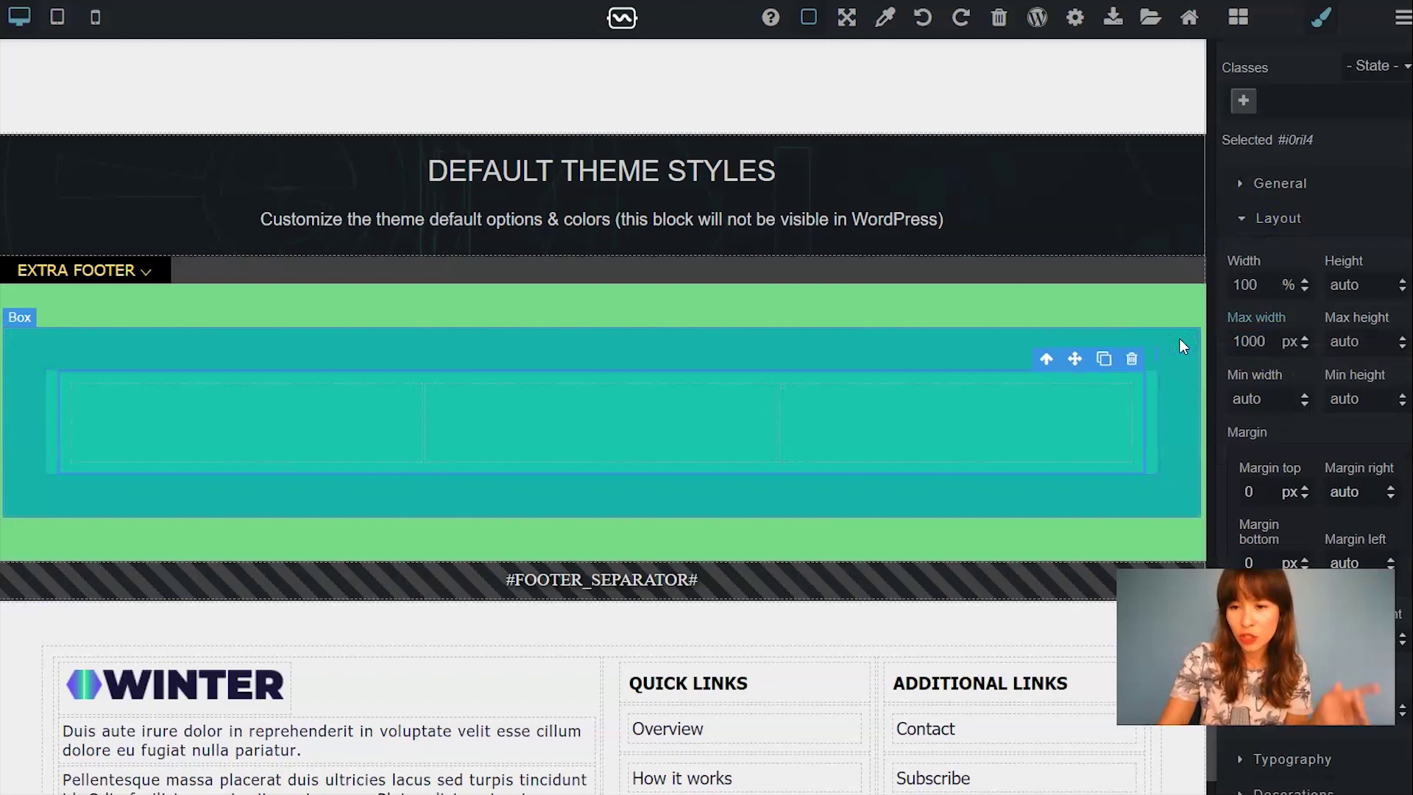
click(735, 465)
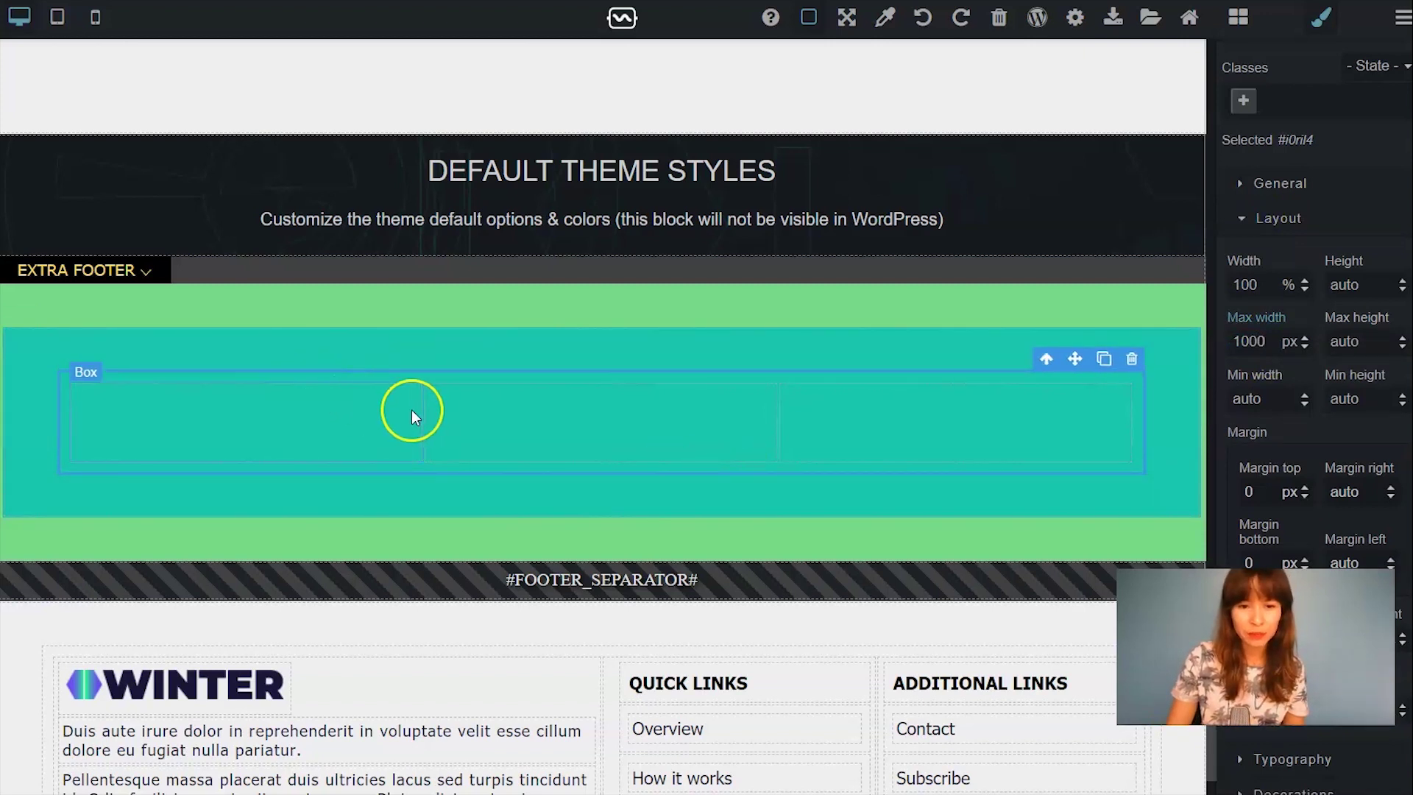
click(1239, 17)
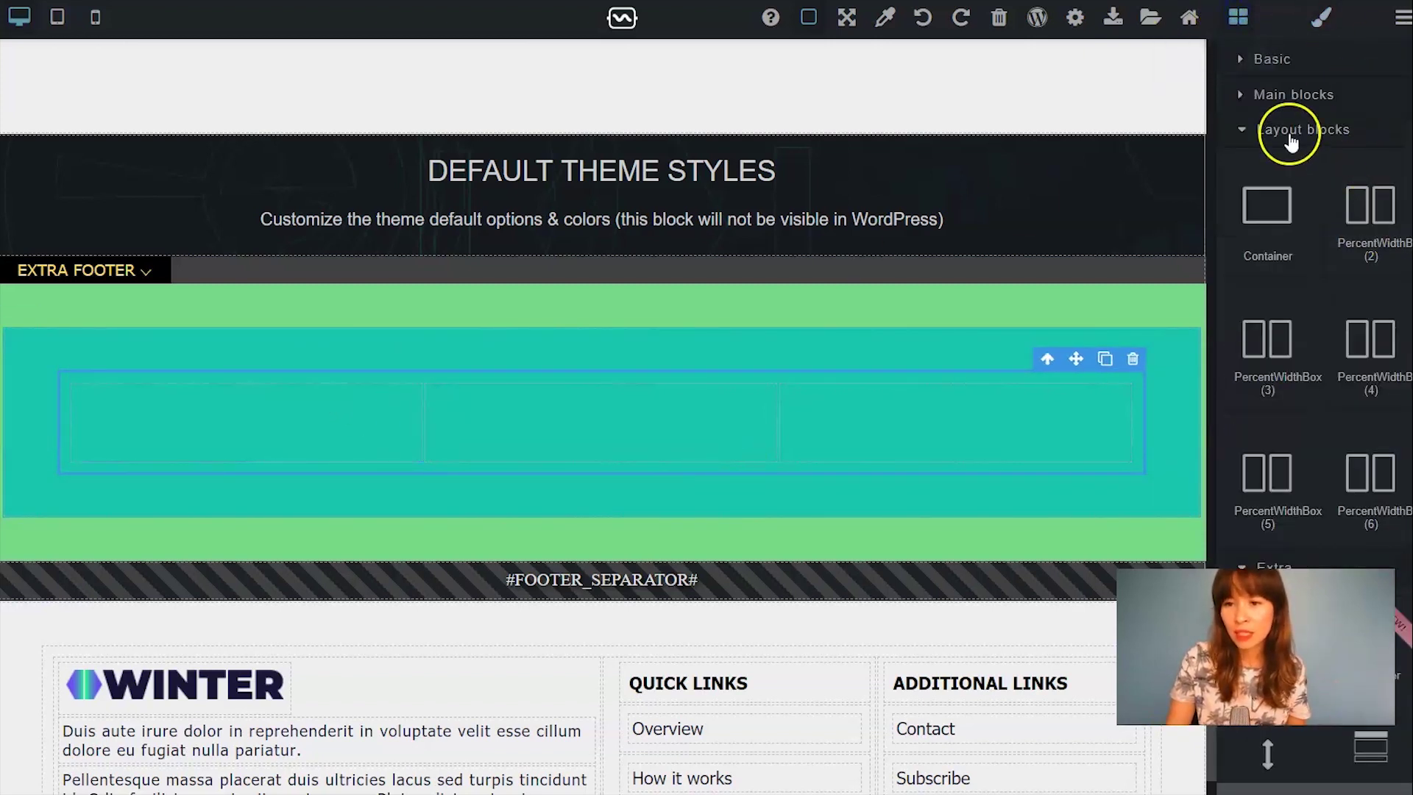
- Place an Image block in the first footer column showing logo-landing2.png
click(1290, 131)
click(1293, 60)
drag(1331, 148, 227, 441)
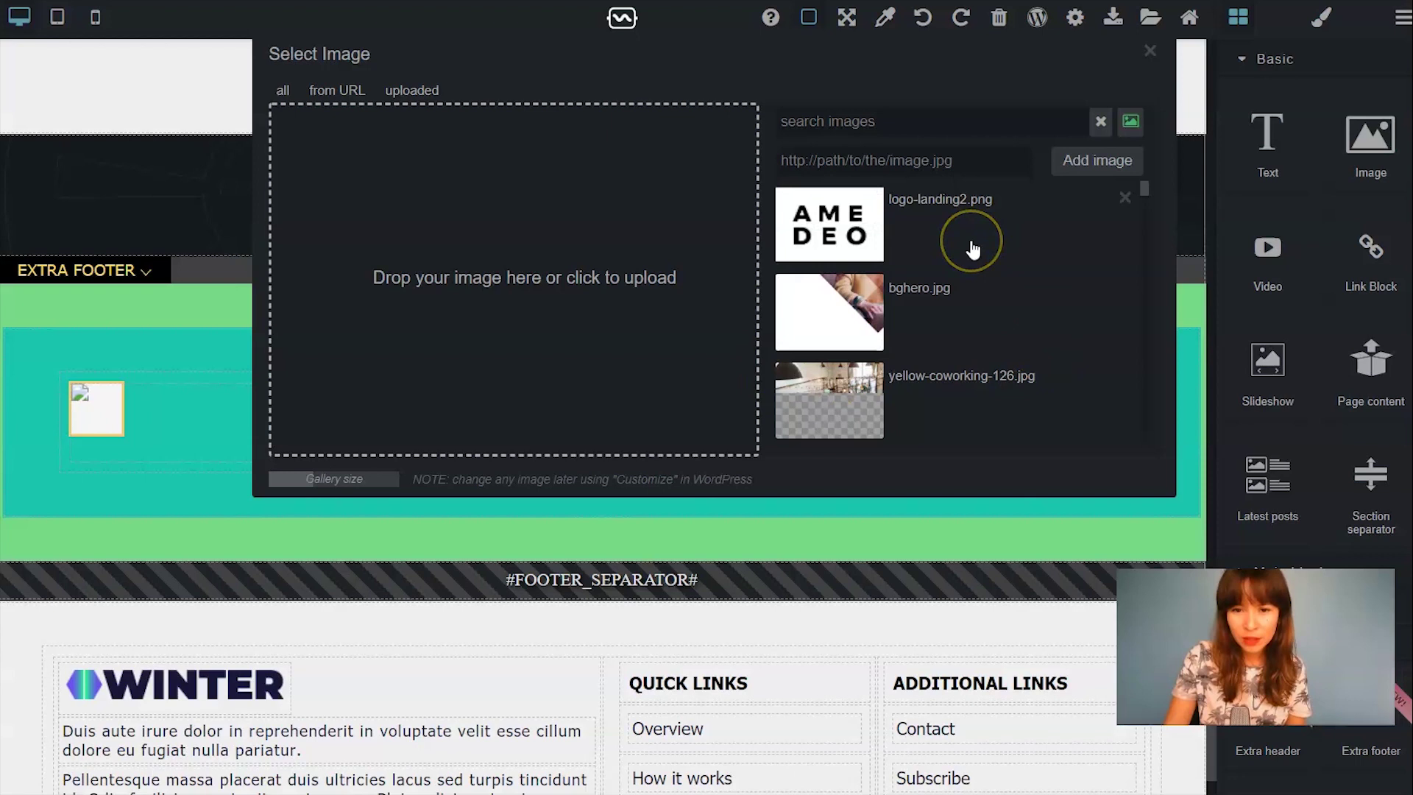
click(832, 219)
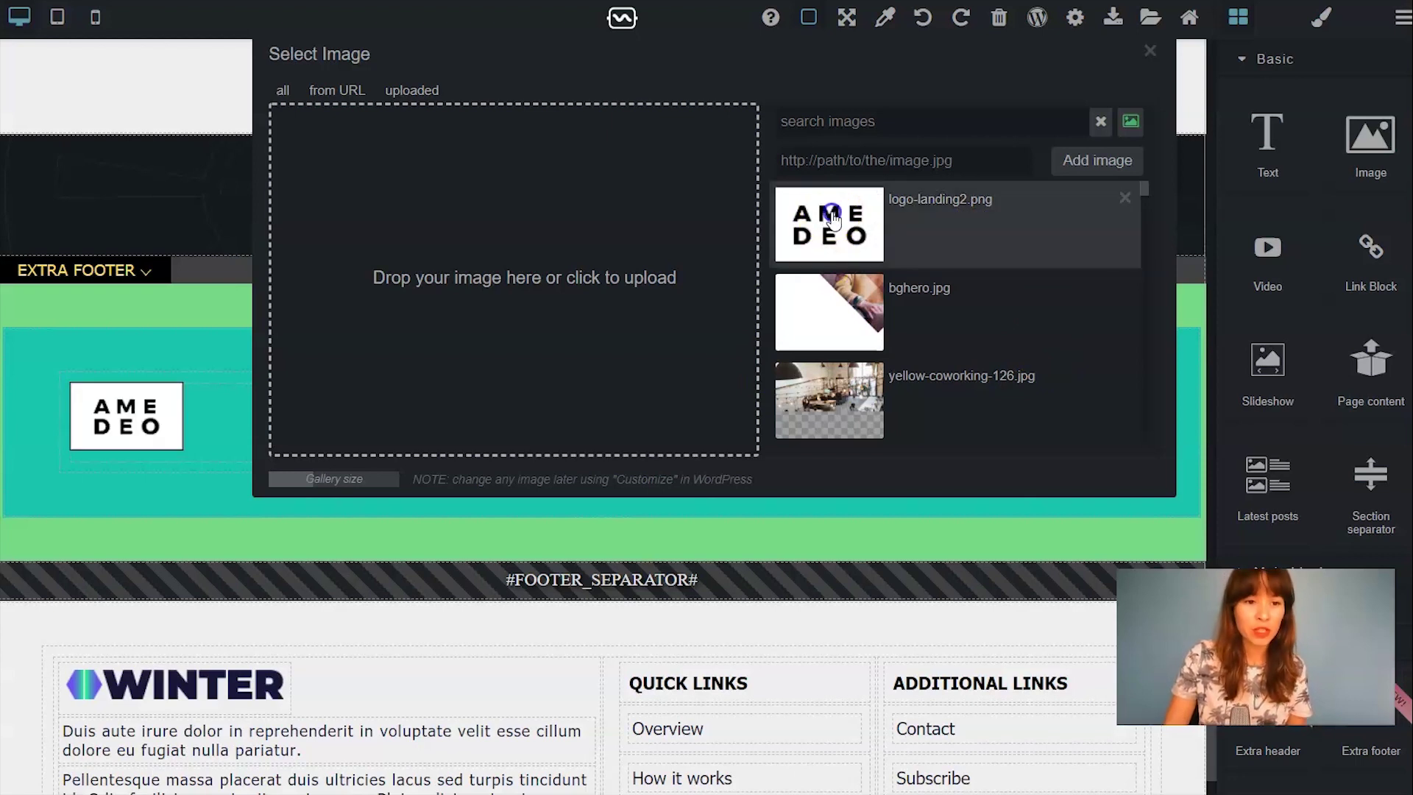
click(1148, 48)
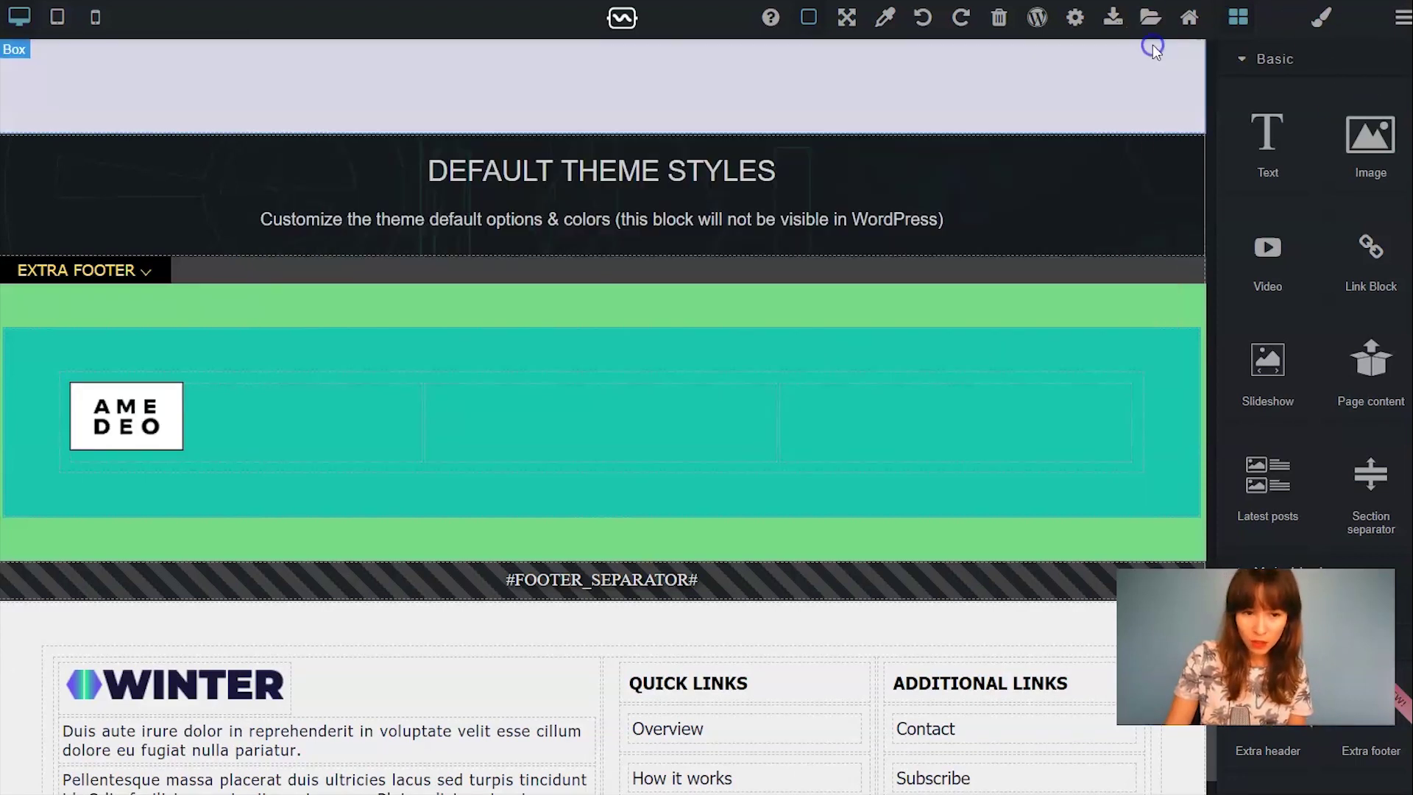
- Click through the teal footer's columns until the middle column is selected
click(568, 433)
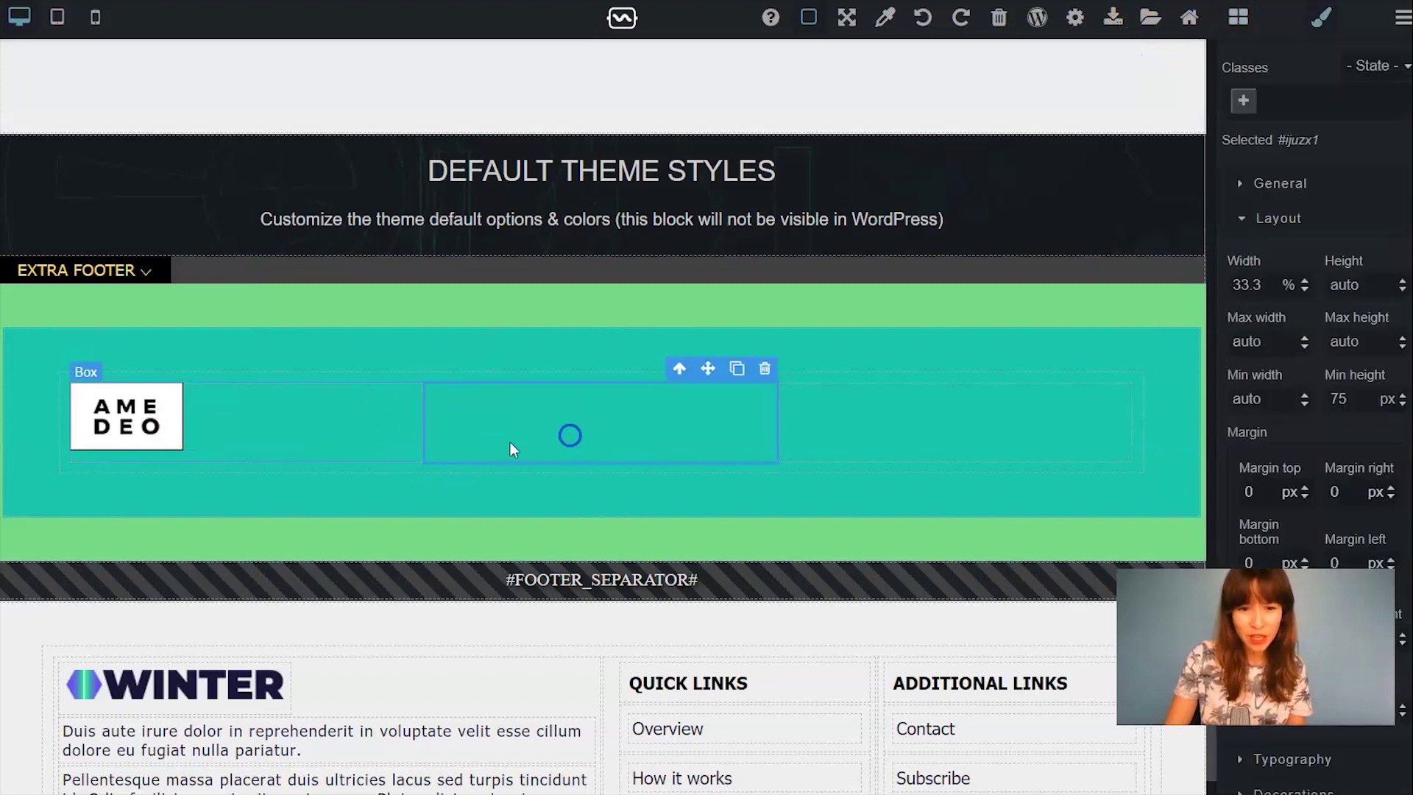
click(350, 434)
click(600, 434)
click(925, 417)
click(492, 452)
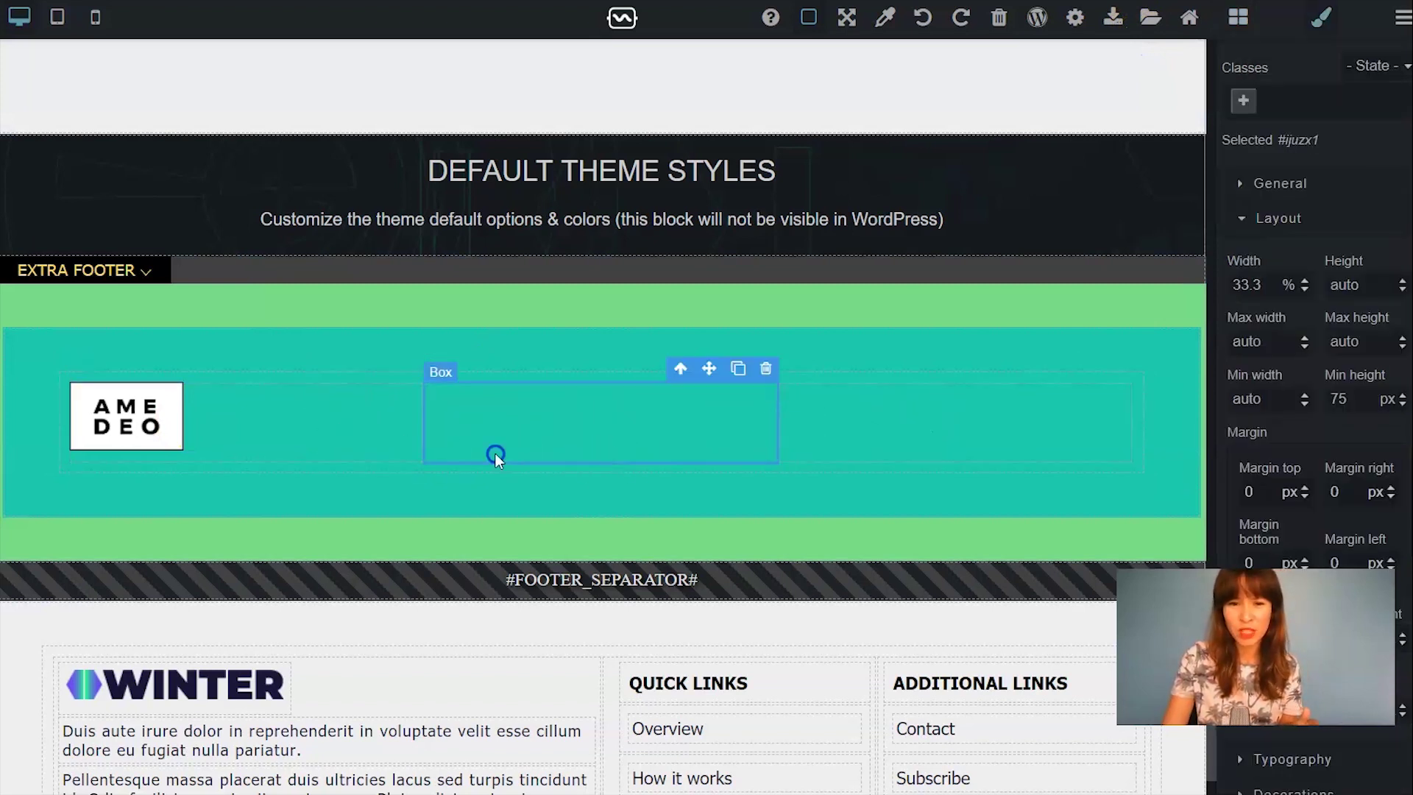
click(328, 442)
click(565, 435)
click(899, 430)
click(650, 442)
click(385, 432)
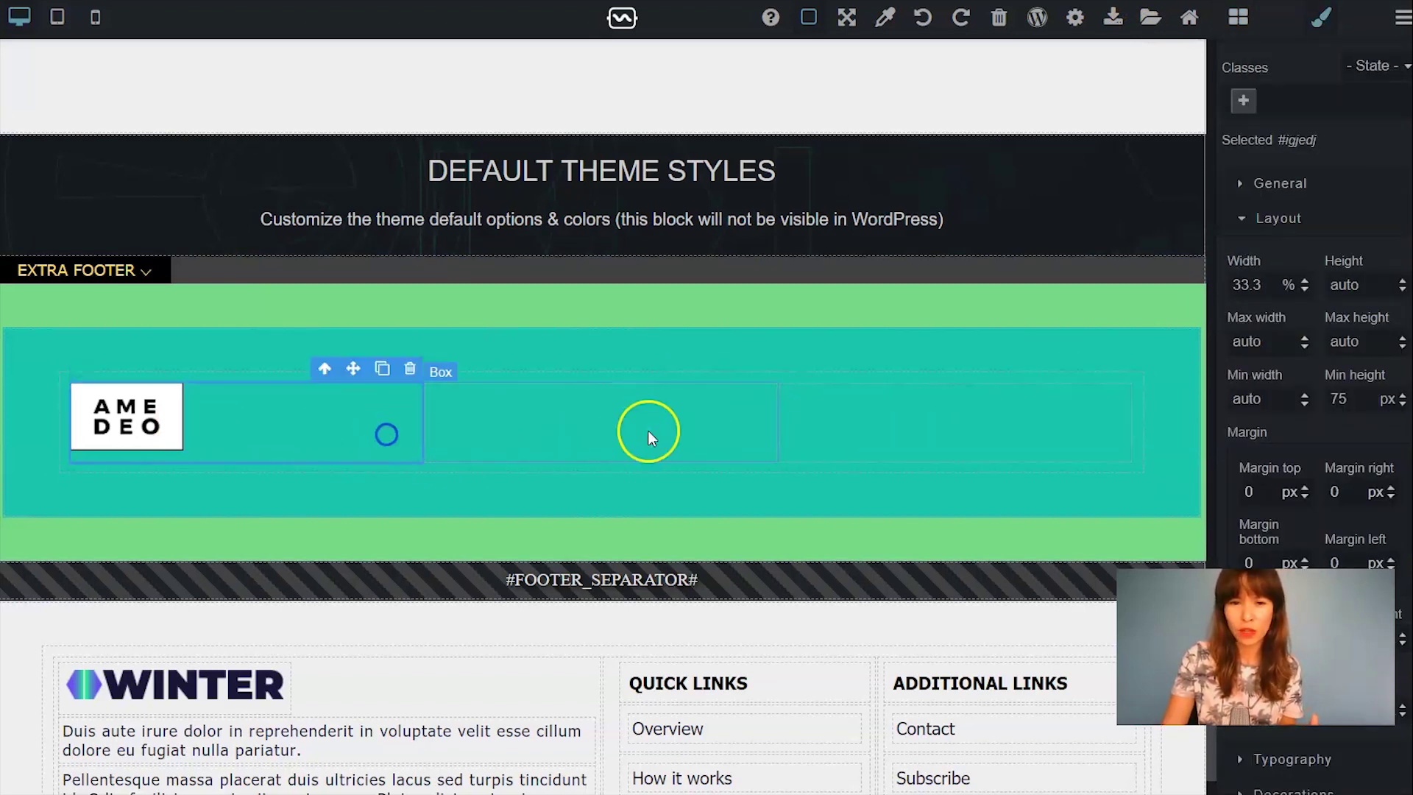
click(648, 433)
- Add a Text block to the middle column styled Impact, 20px, light grey #d6d6d6
click(1239, 20)
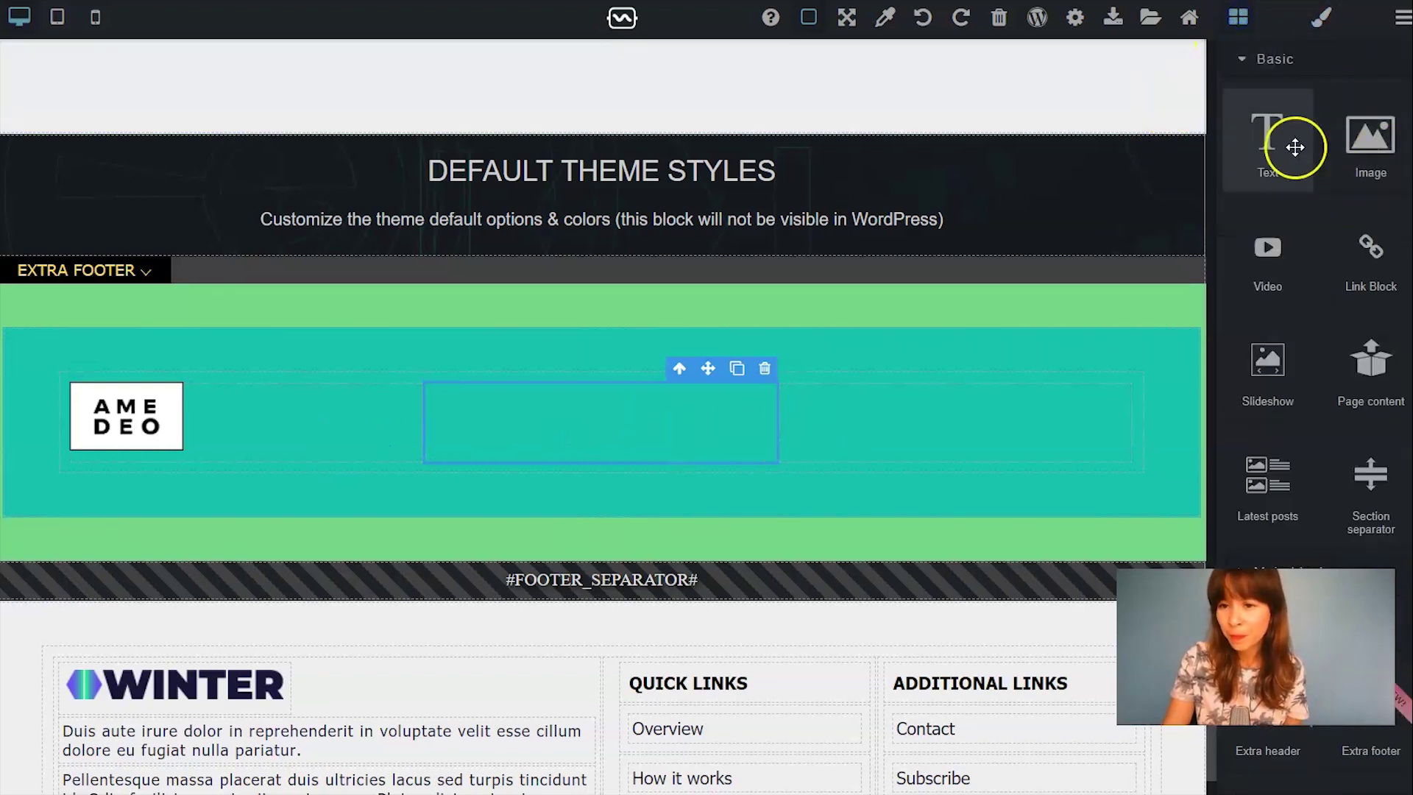
drag(1293, 145, 659, 439)
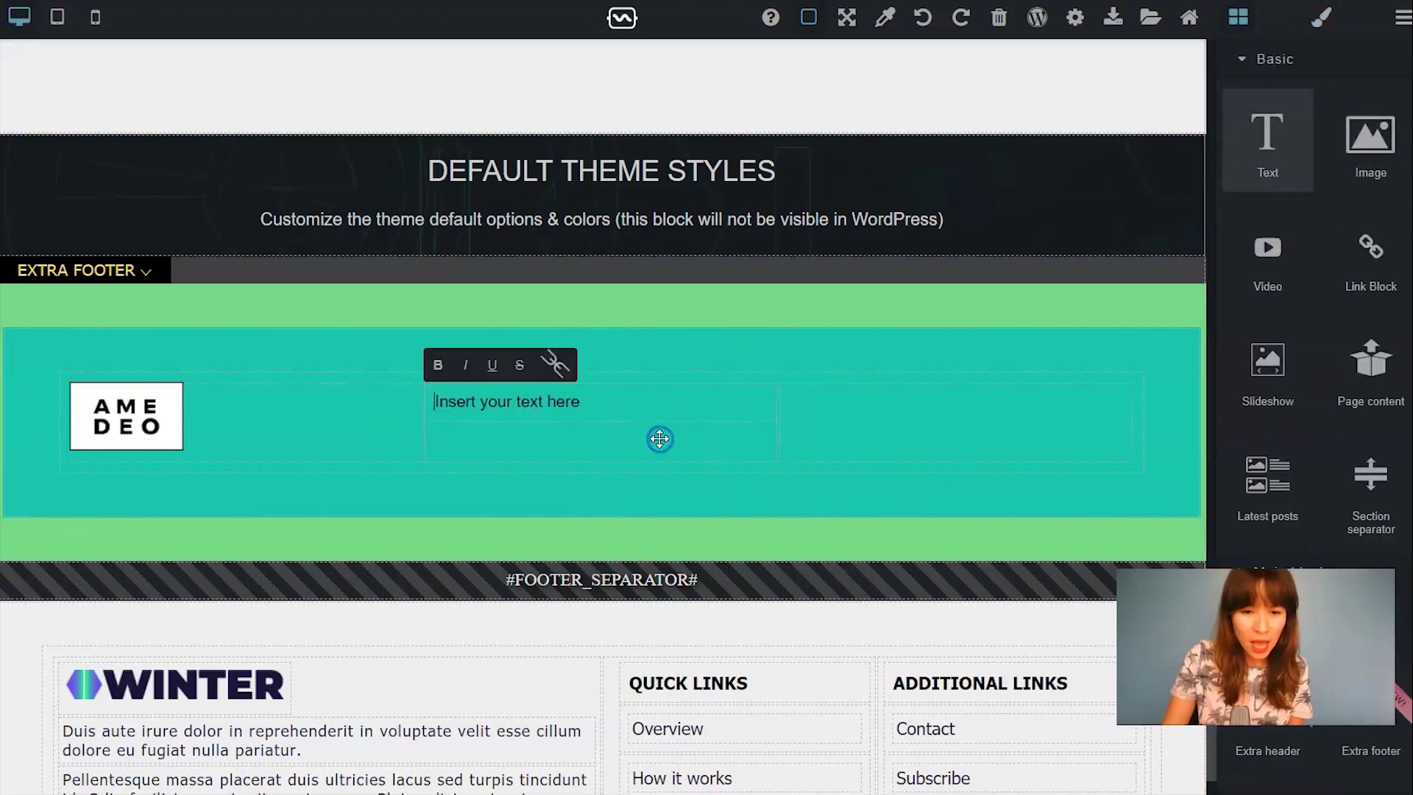
click(700, 399)
click(1307, 217)
click(1319, 258)
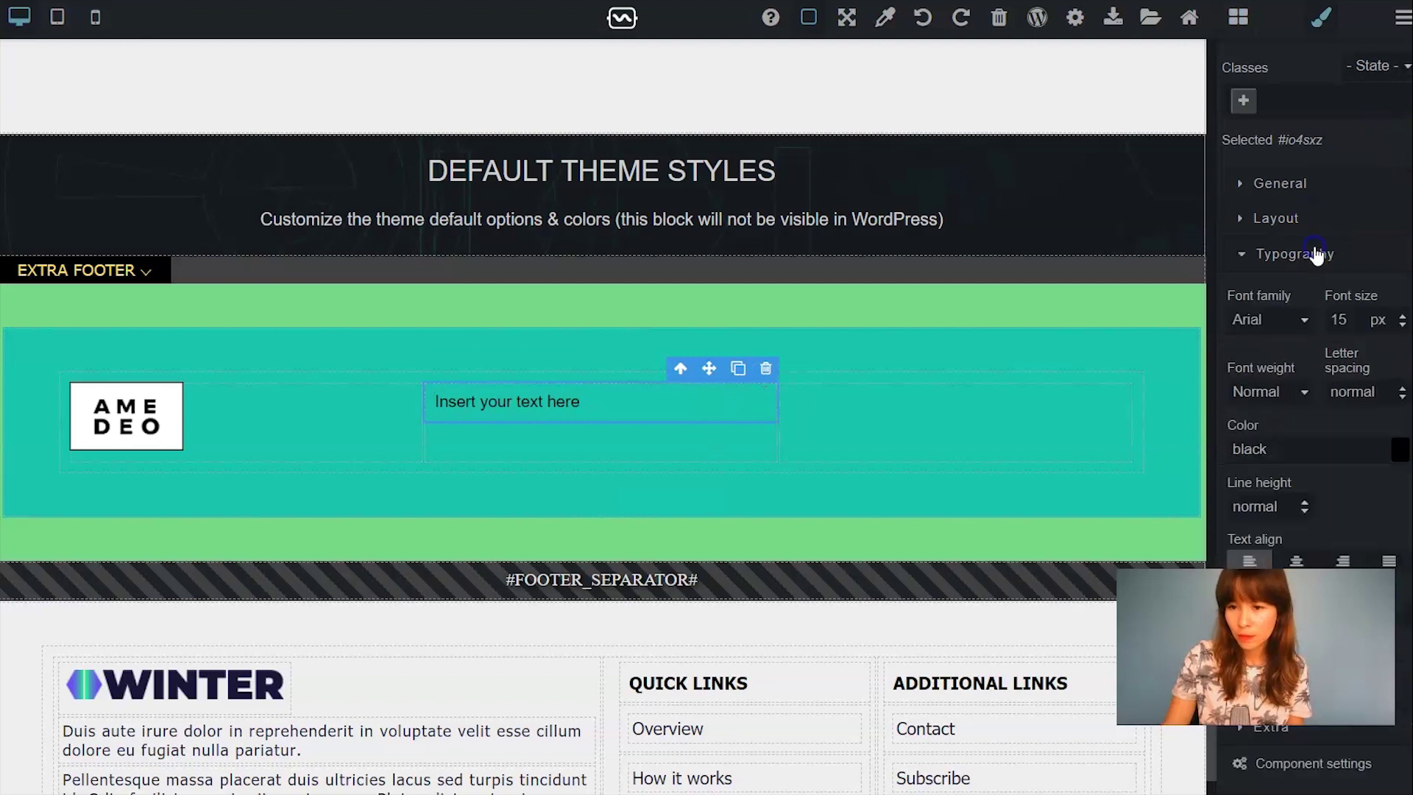
click(1303, 321)
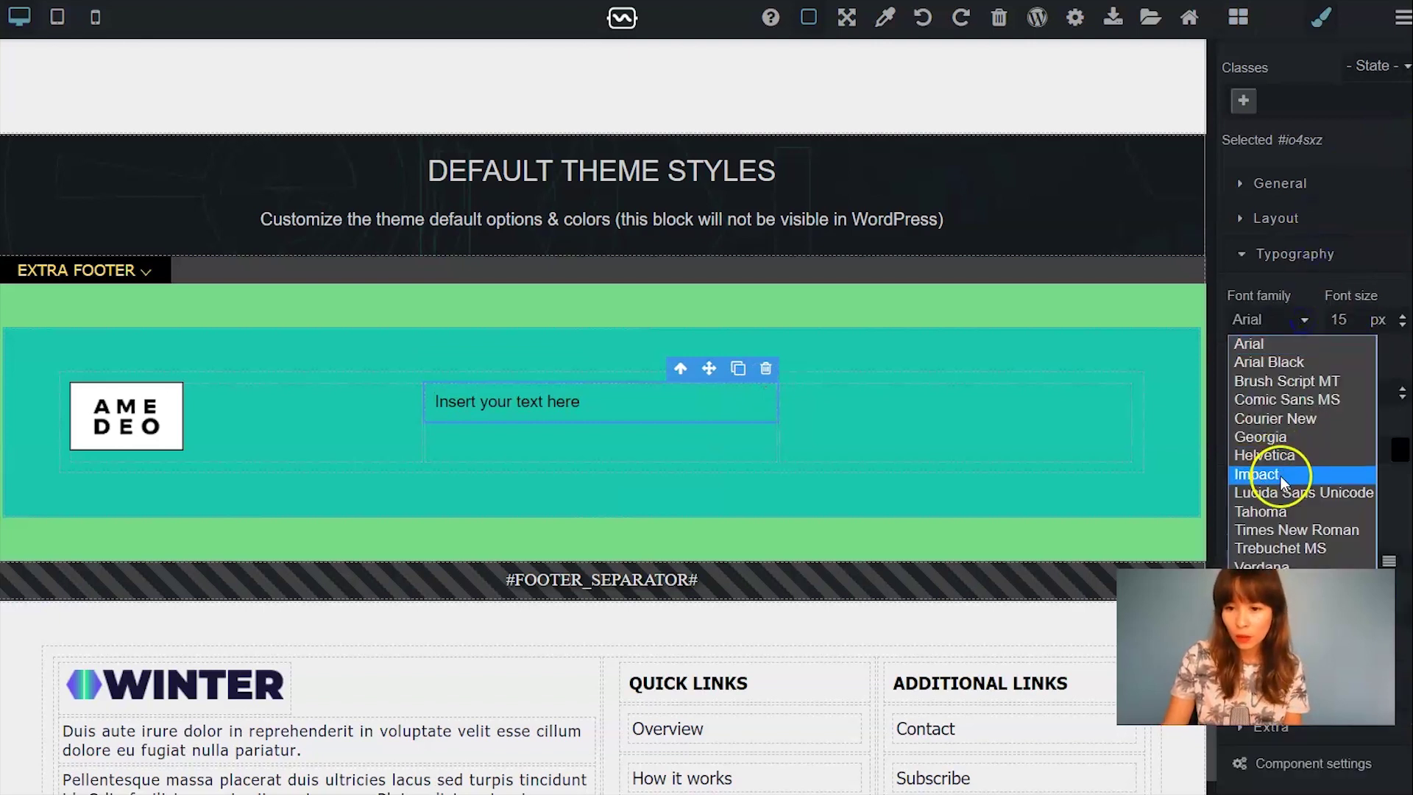
click(1283, 475)
click(1403, 322)
click(1402, 322)
click(1403, 322)
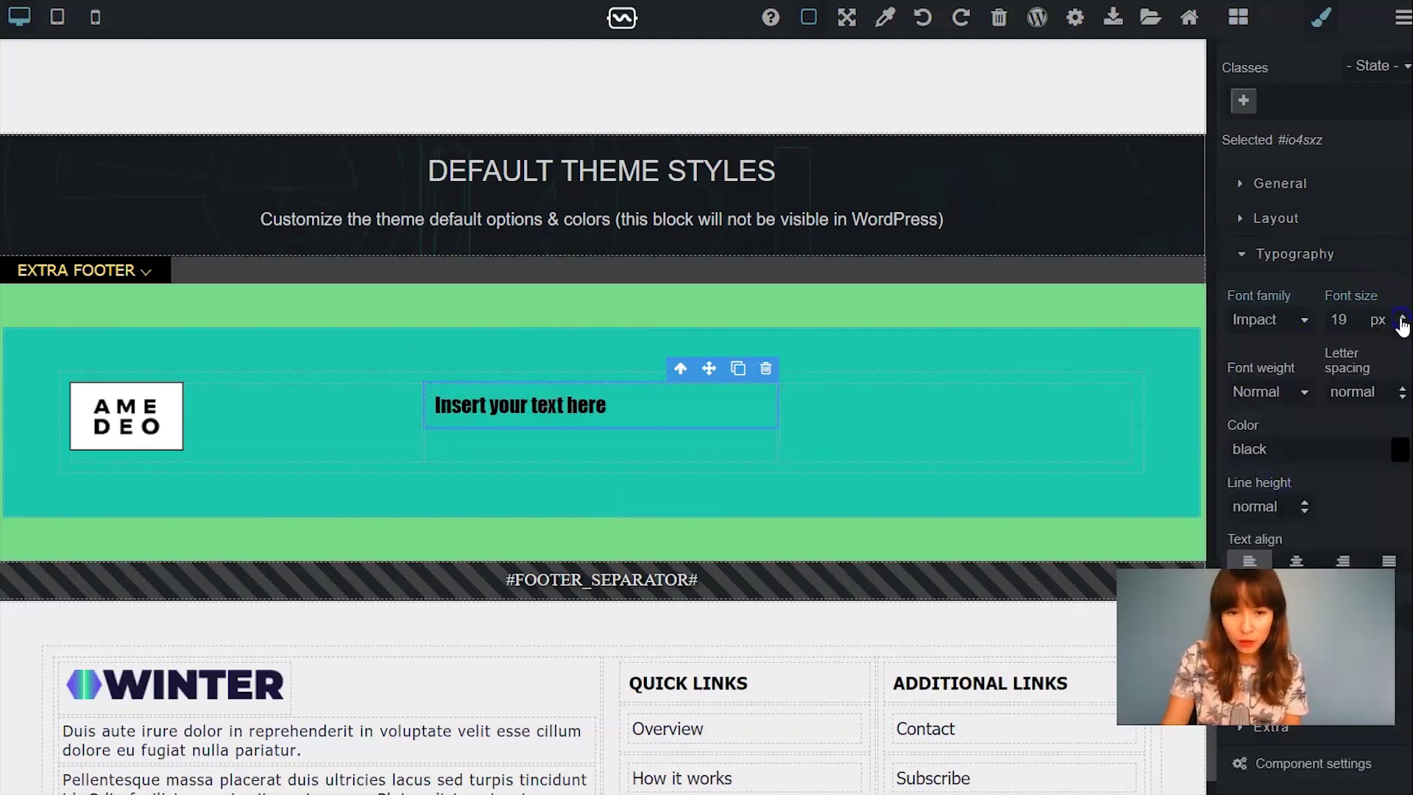
click(1402, 323)
click(1403, 323)
click(1399, 449)
drag(1317, 512, 1217, 505)
- Title it 'Main offices', then clone it into the right column retitled 'Social Media'
double_click(553, 431)
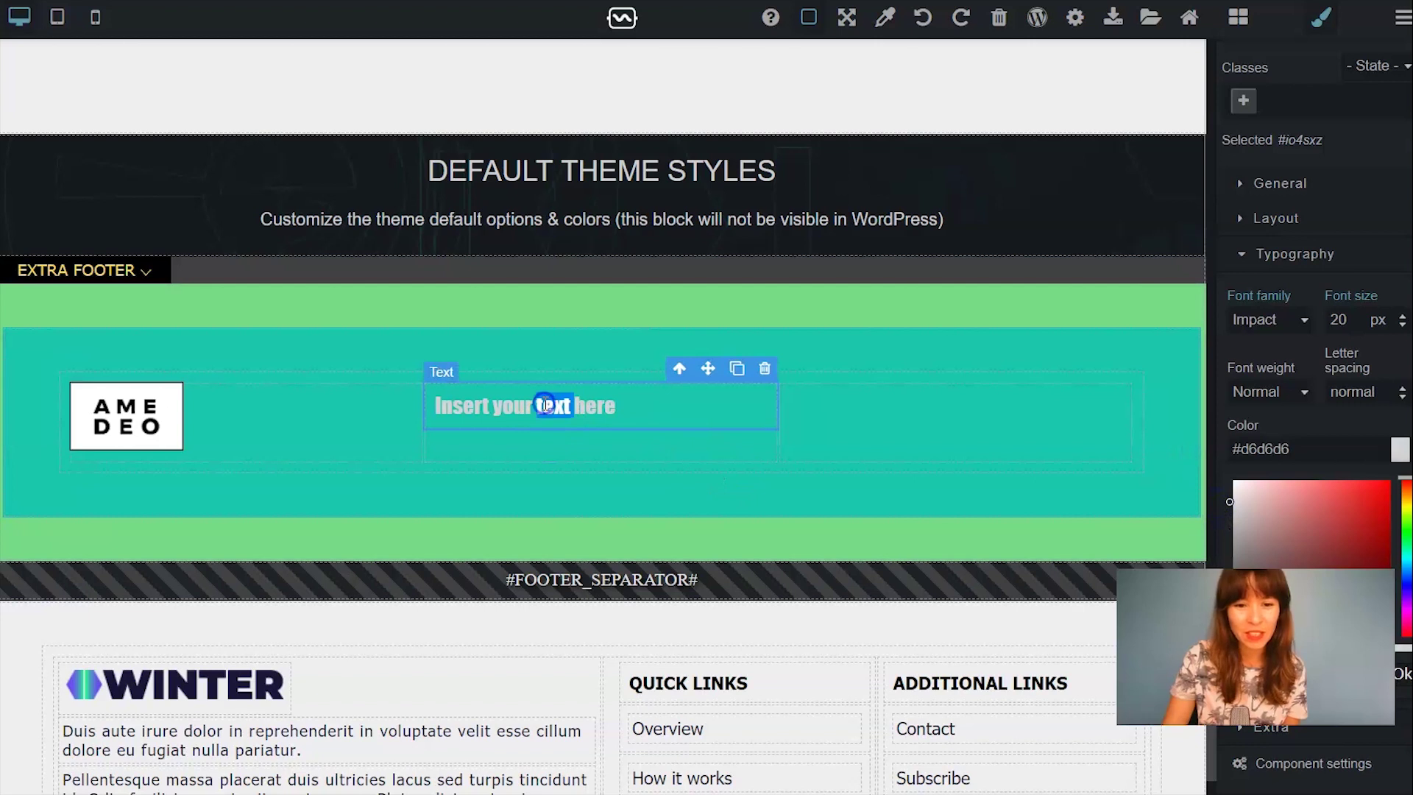
triple_click(545, 404)
text(Mai)
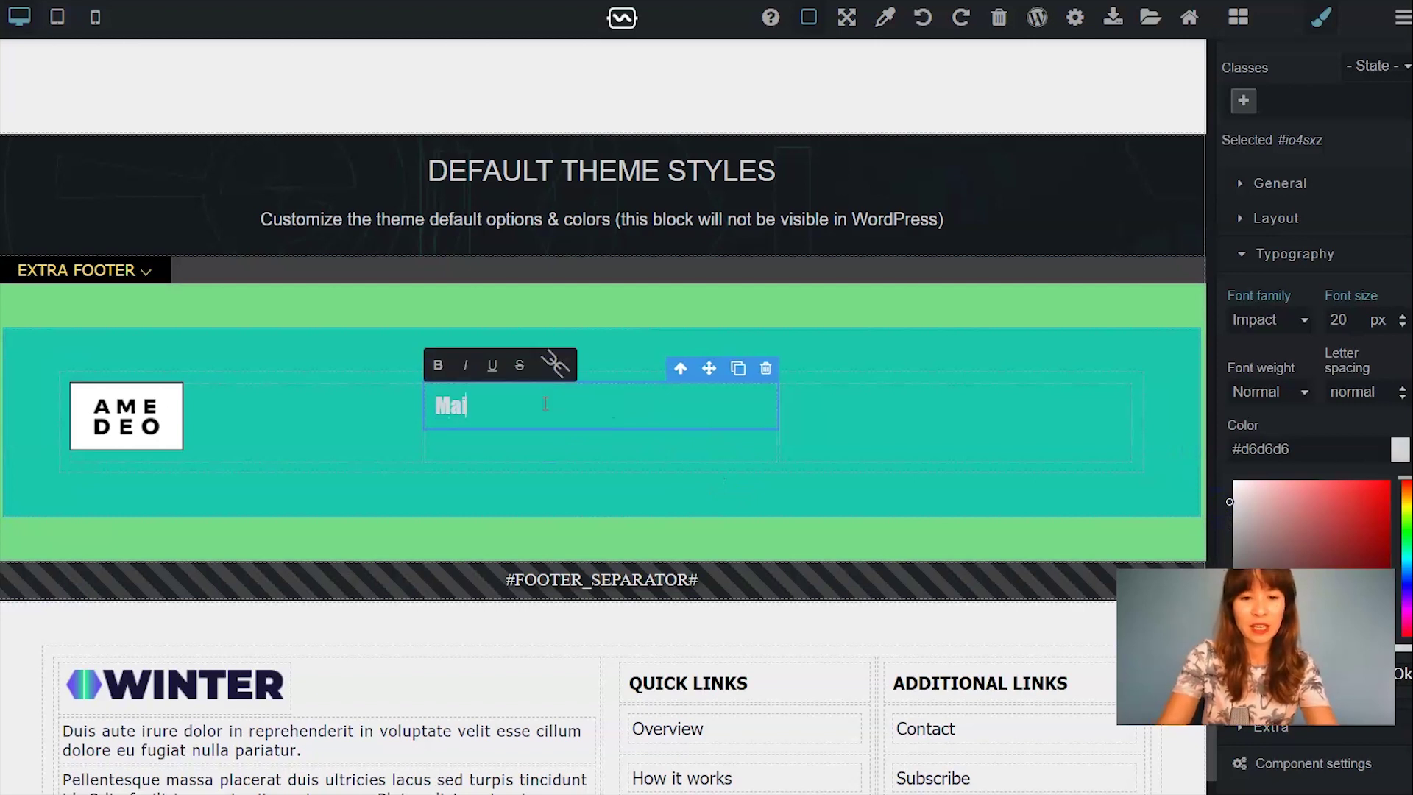
text(n offices)
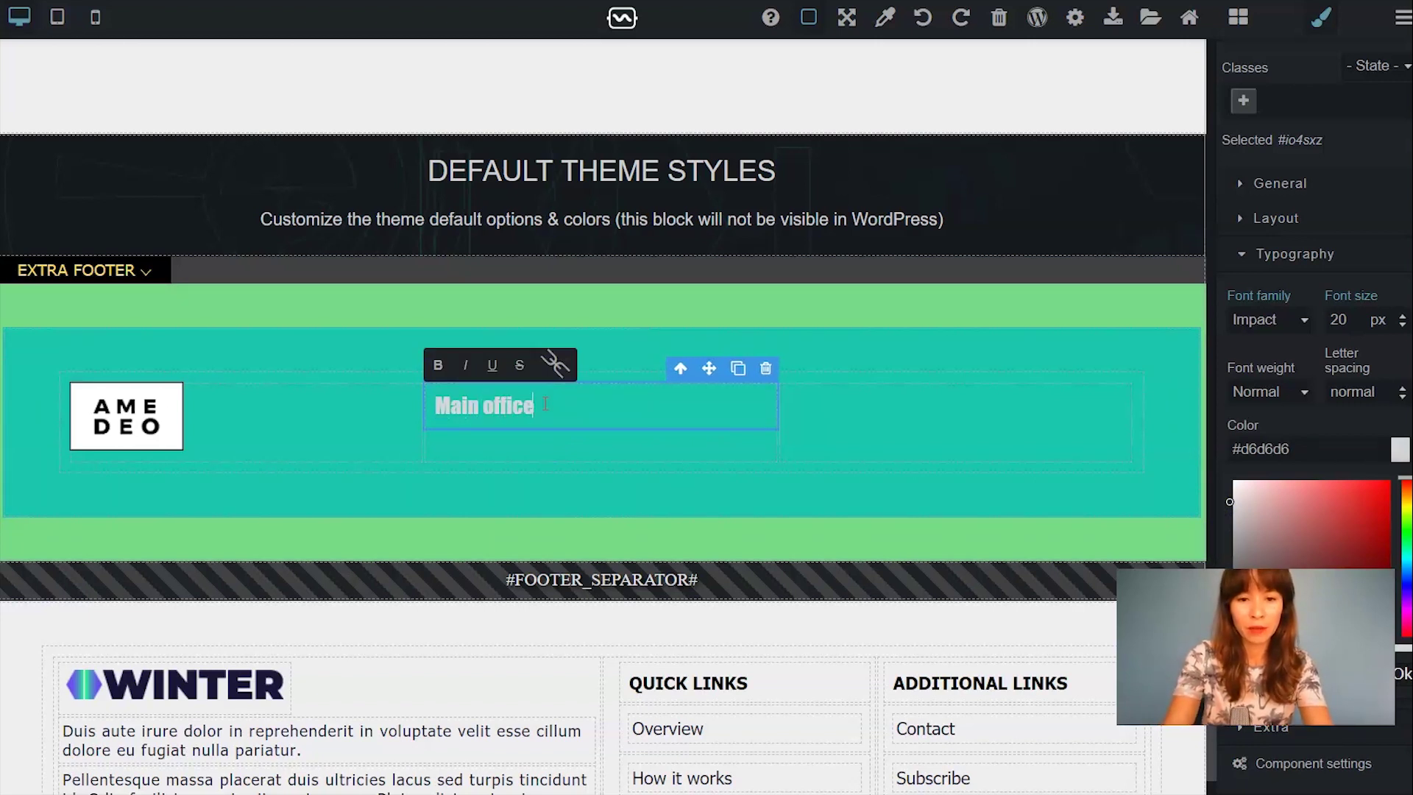
click(912, 441)
click(695, 404)
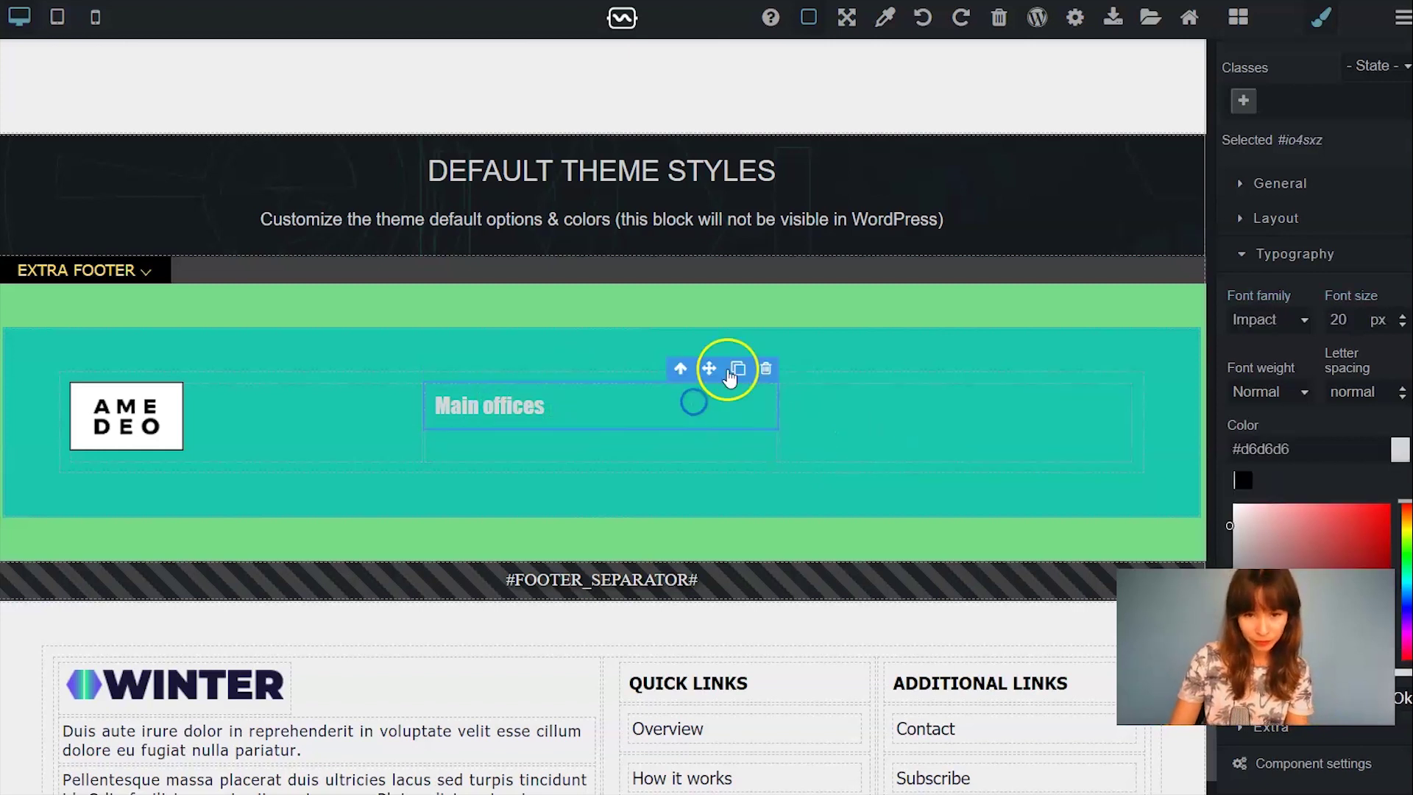
click(738, 370)
drag(710, 418, 954, 396)
double_click(876, 401)
triple_click(876, 401)
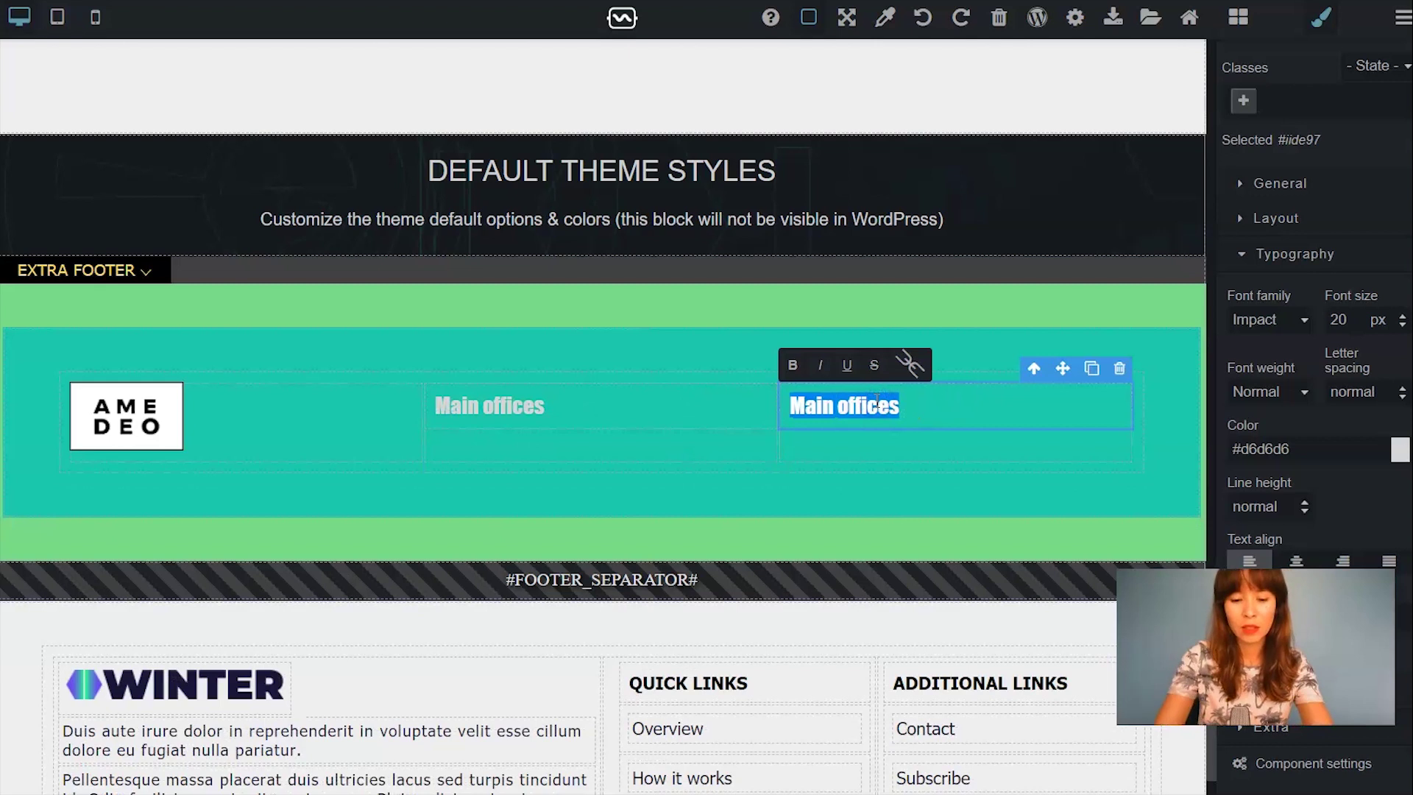
text(Social Media)
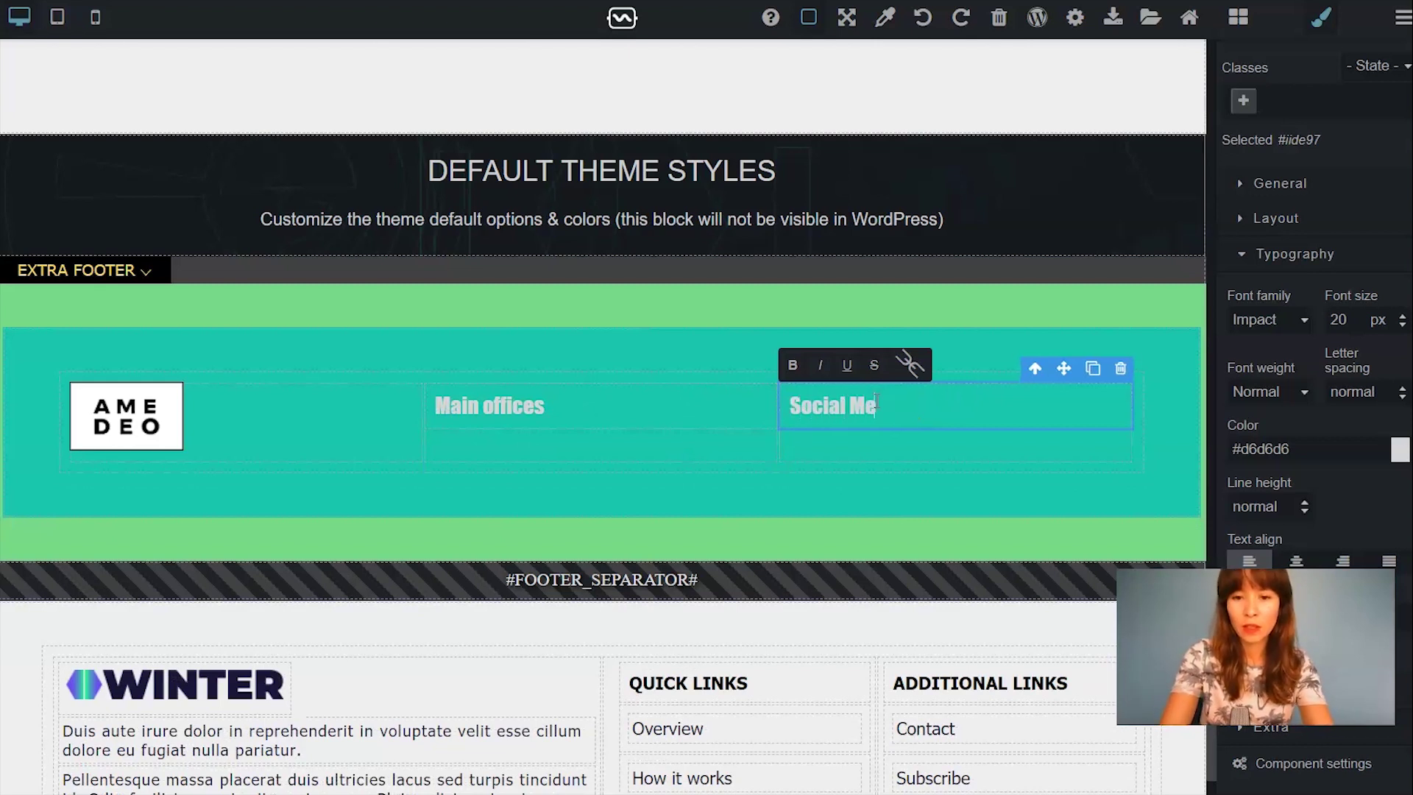
- Add a Text block beneath the Main offices heading for the city list
click(712, 444)
click(1243, 19)
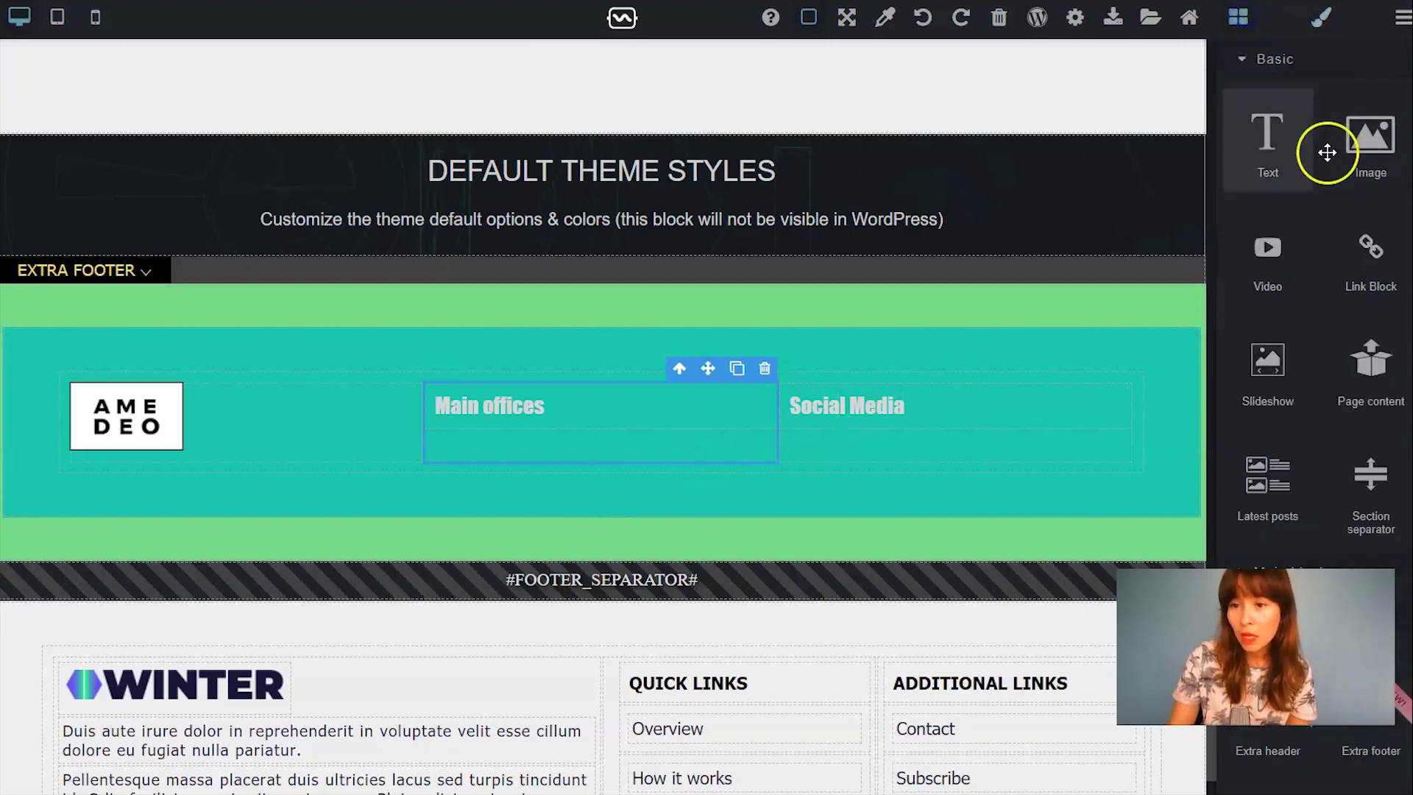
drag(1296, 147, 700, 426)
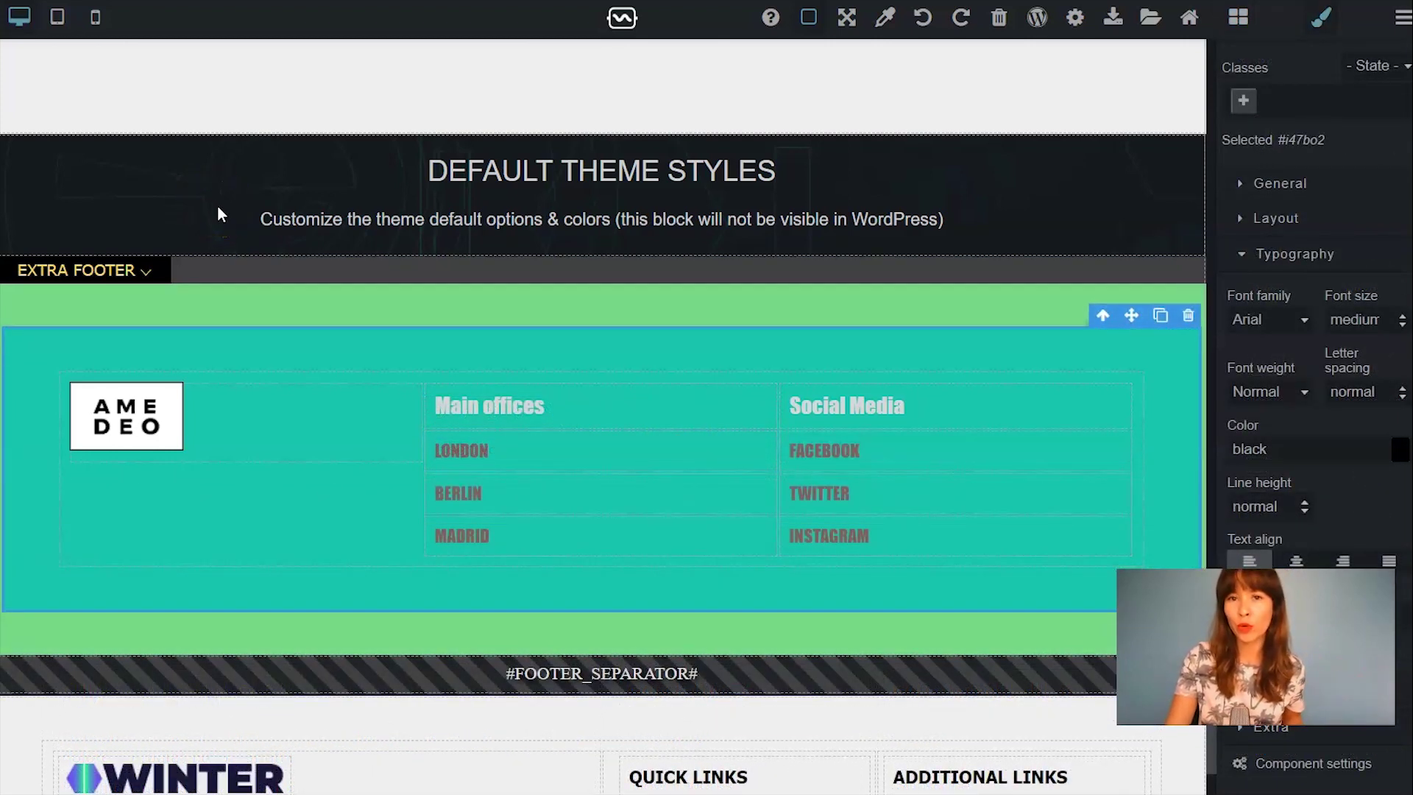
click(144, 272)
click(145, 353)
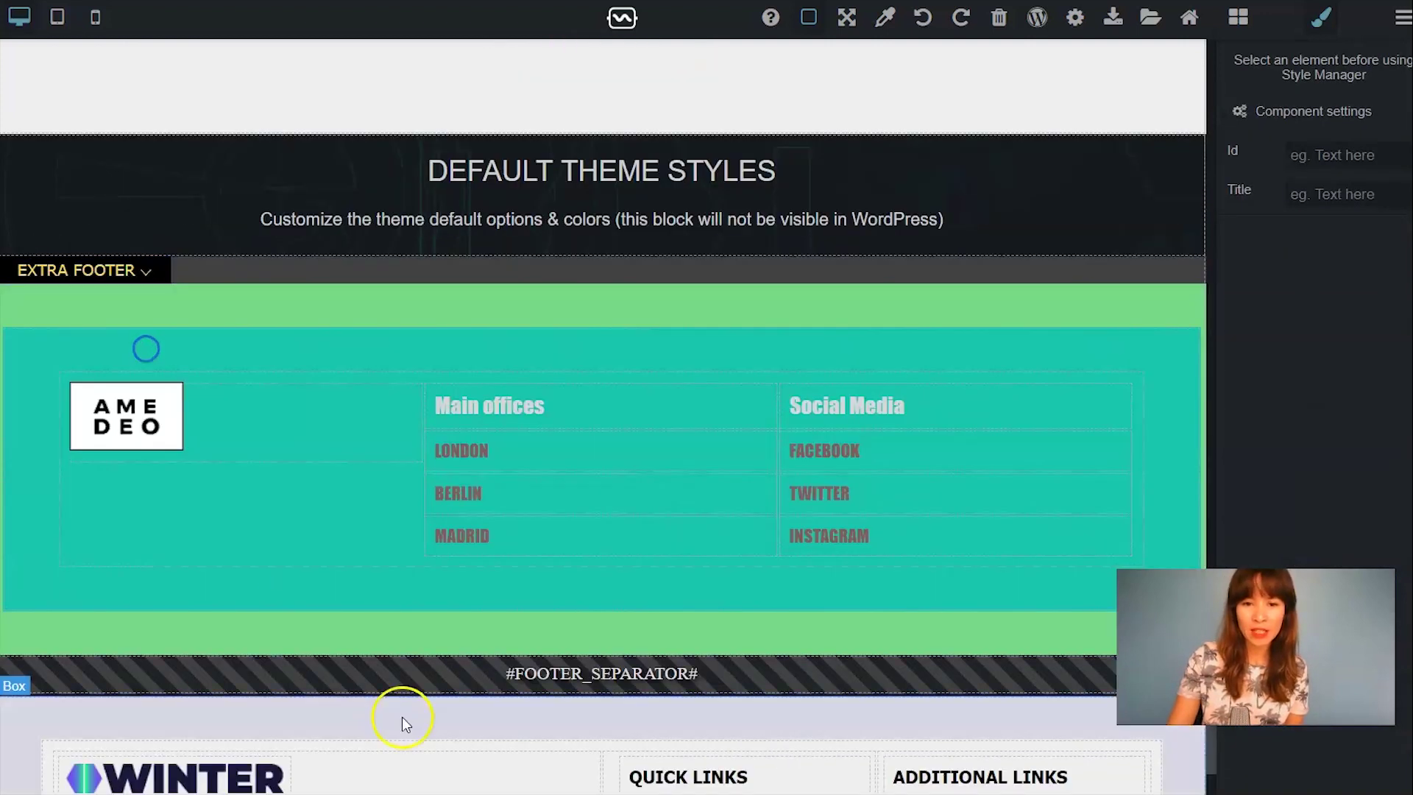
click(143, 271)
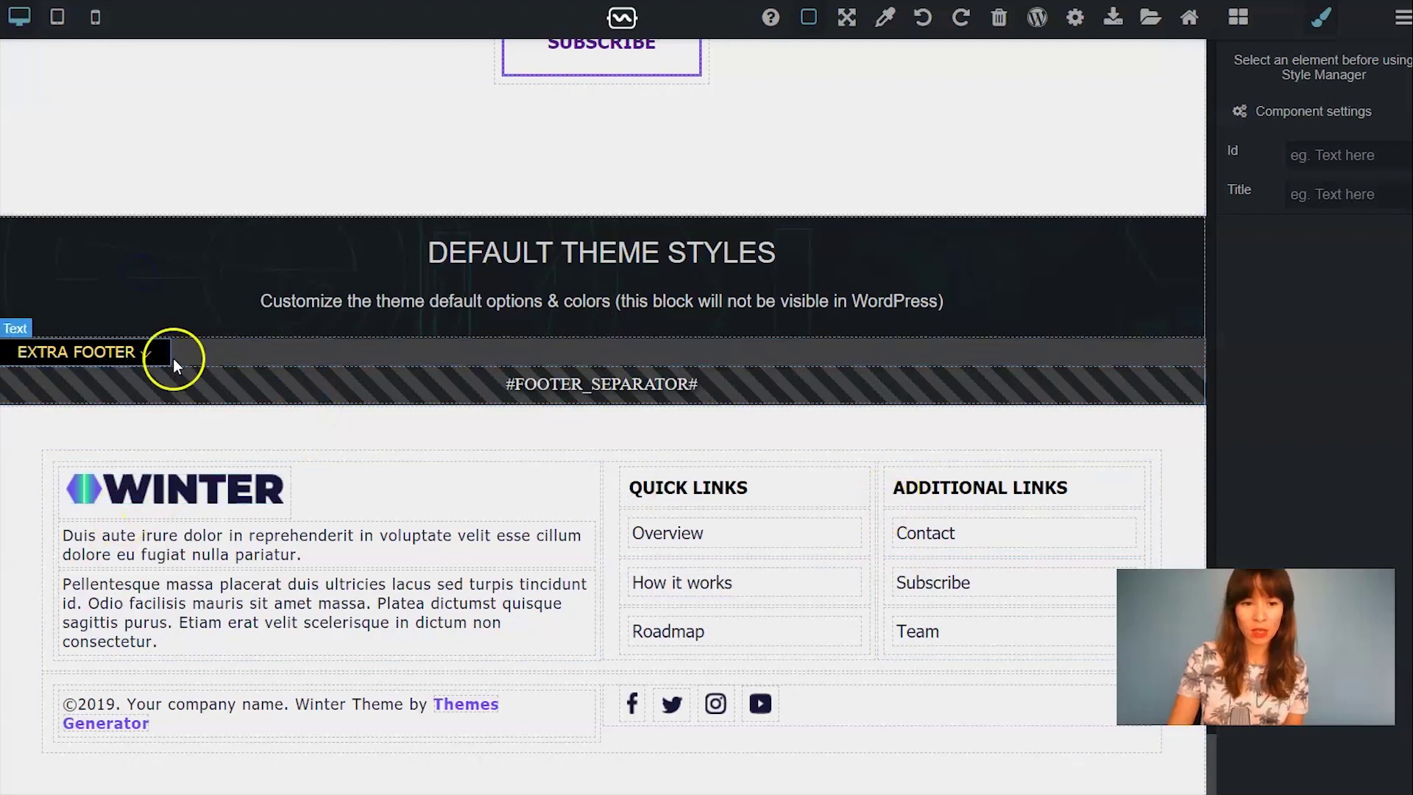
click(154, 354)
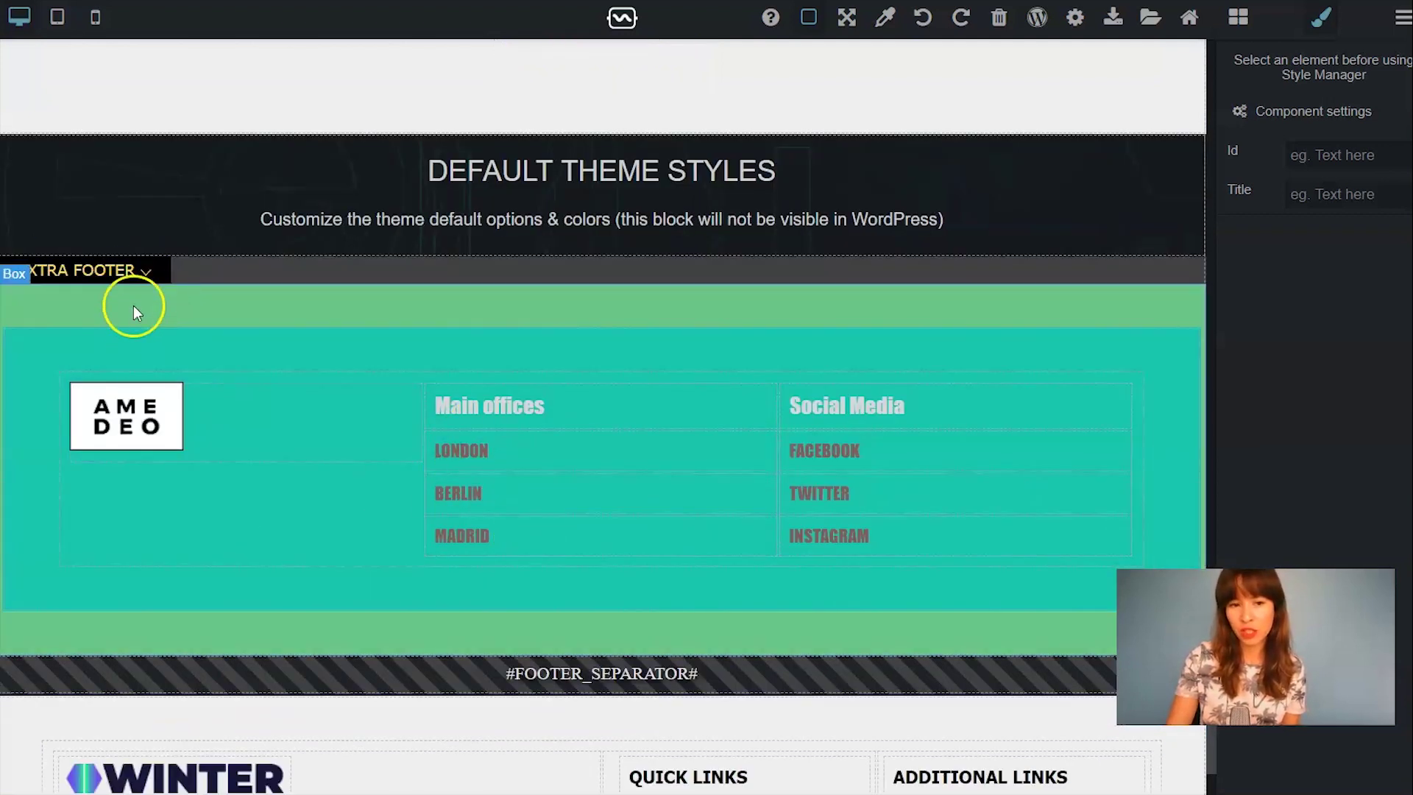
click(149, 273)
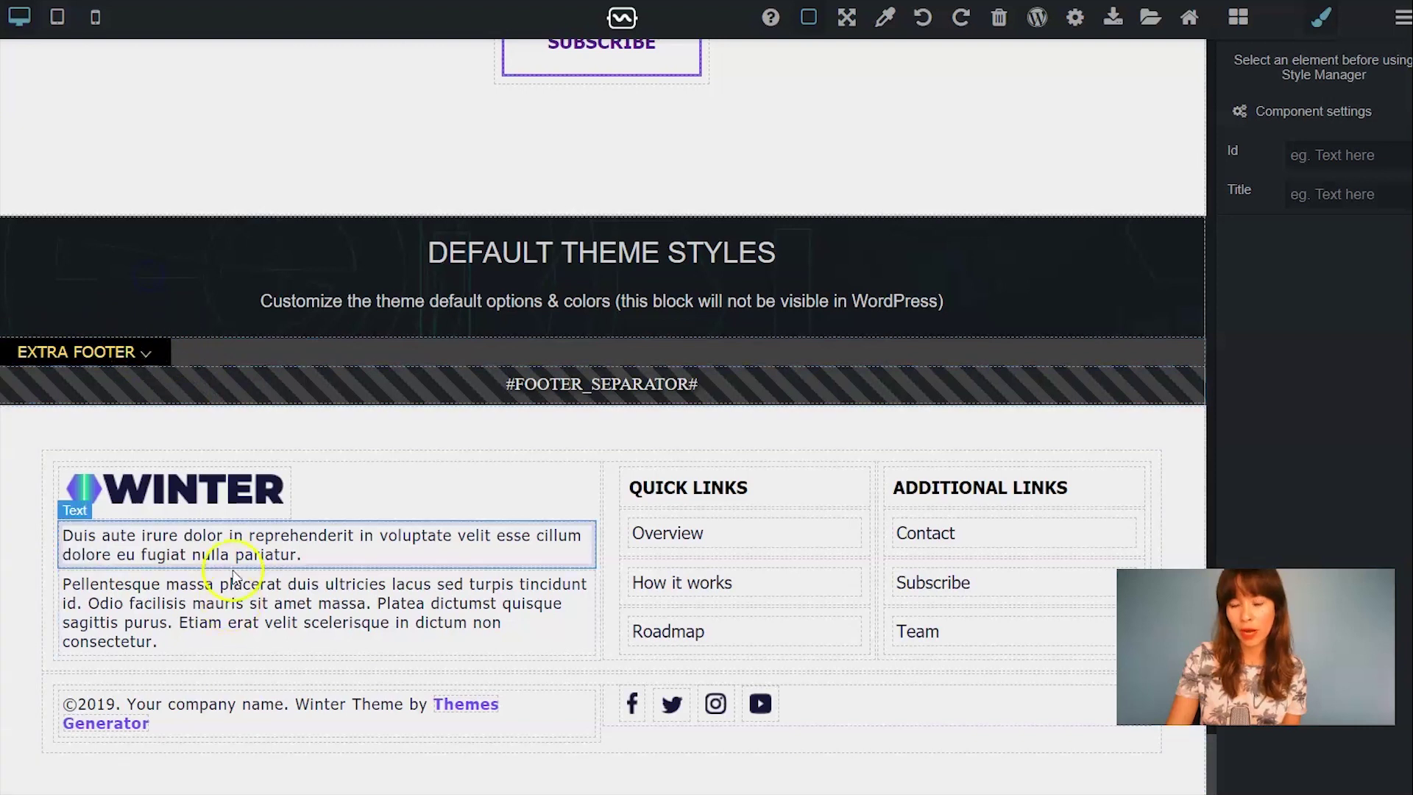
click(145, 354)
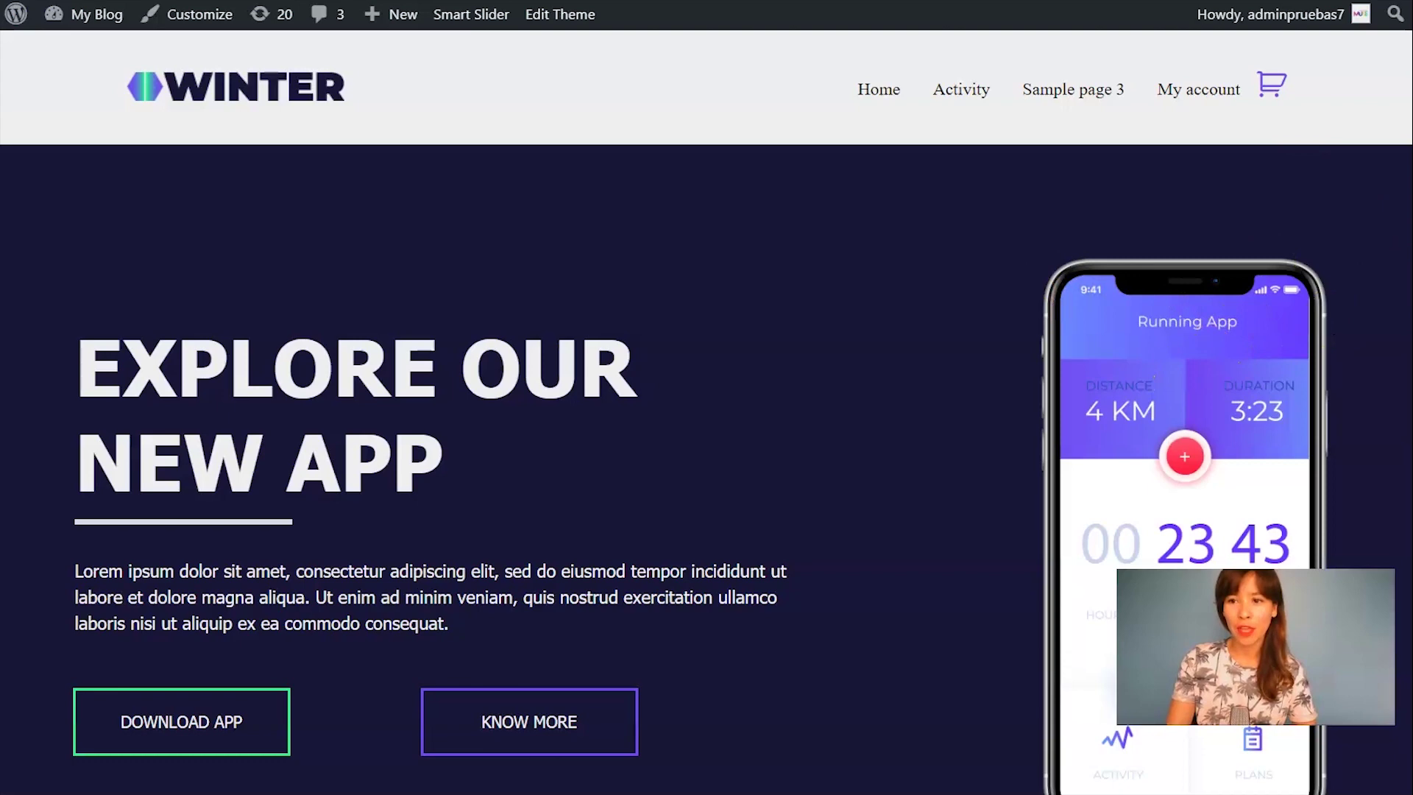
- Scroll down to the home page's Winter footer, return to the top, and open Customize
scroll(1405, 454, down, 20)
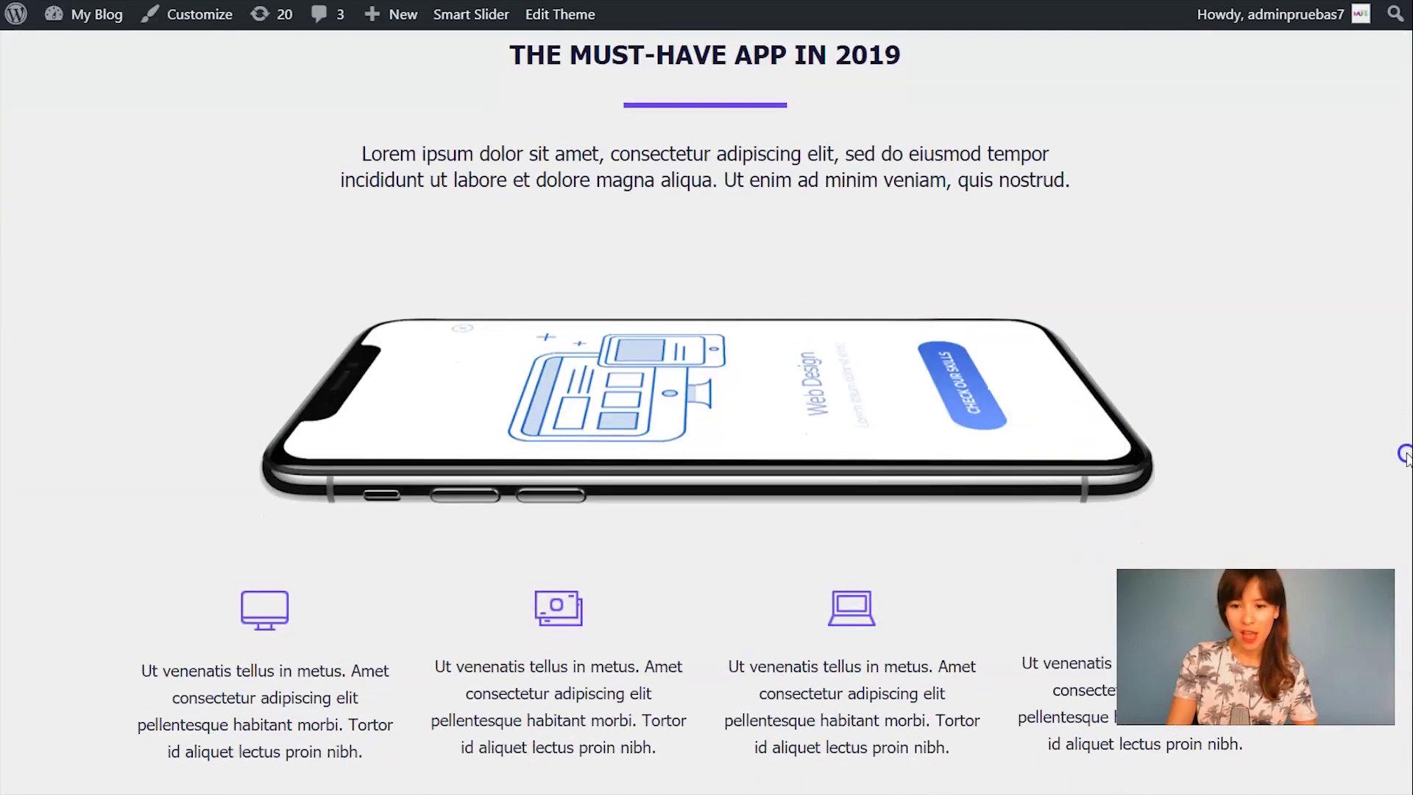
scroll(1404, 454, down, 20)
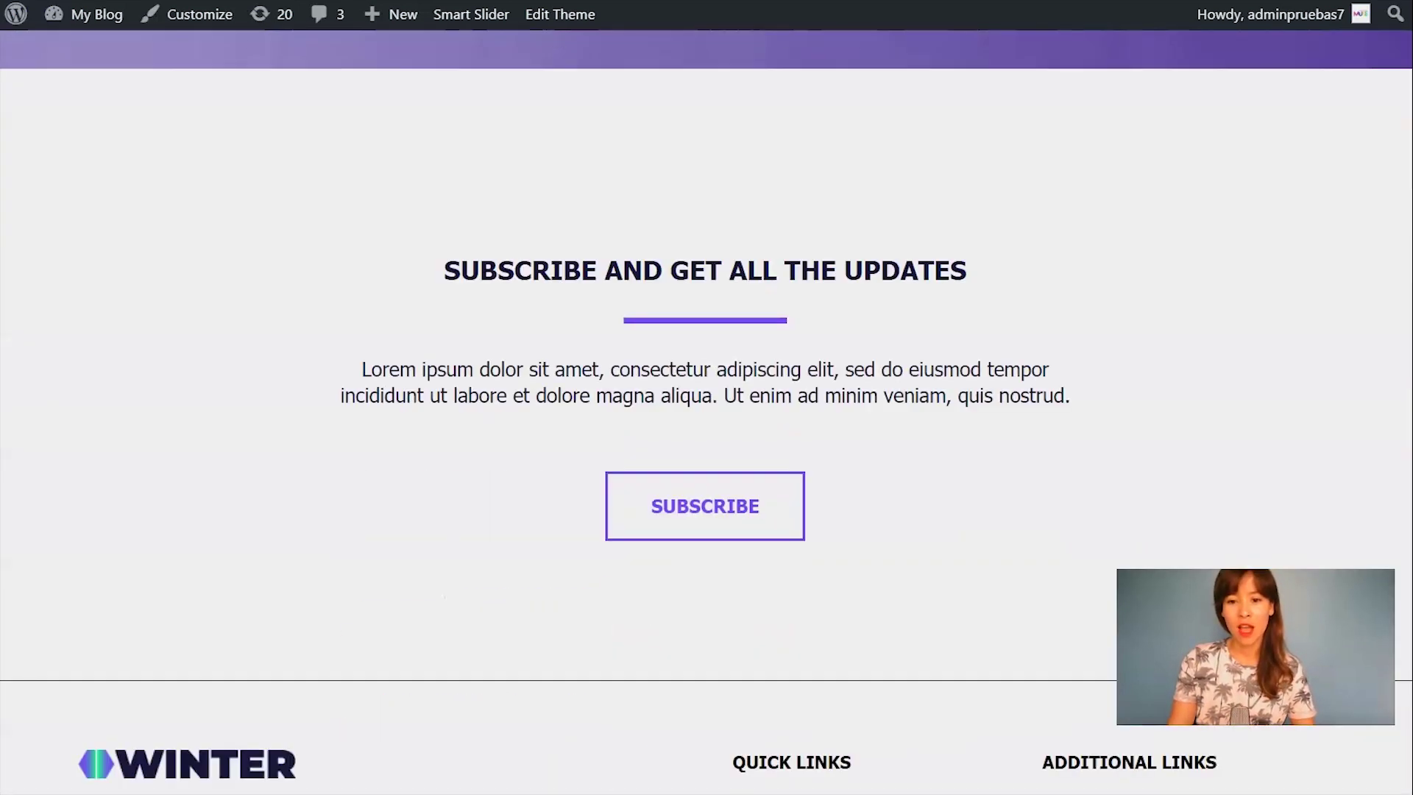
scroll(1365, 755, down, 4)
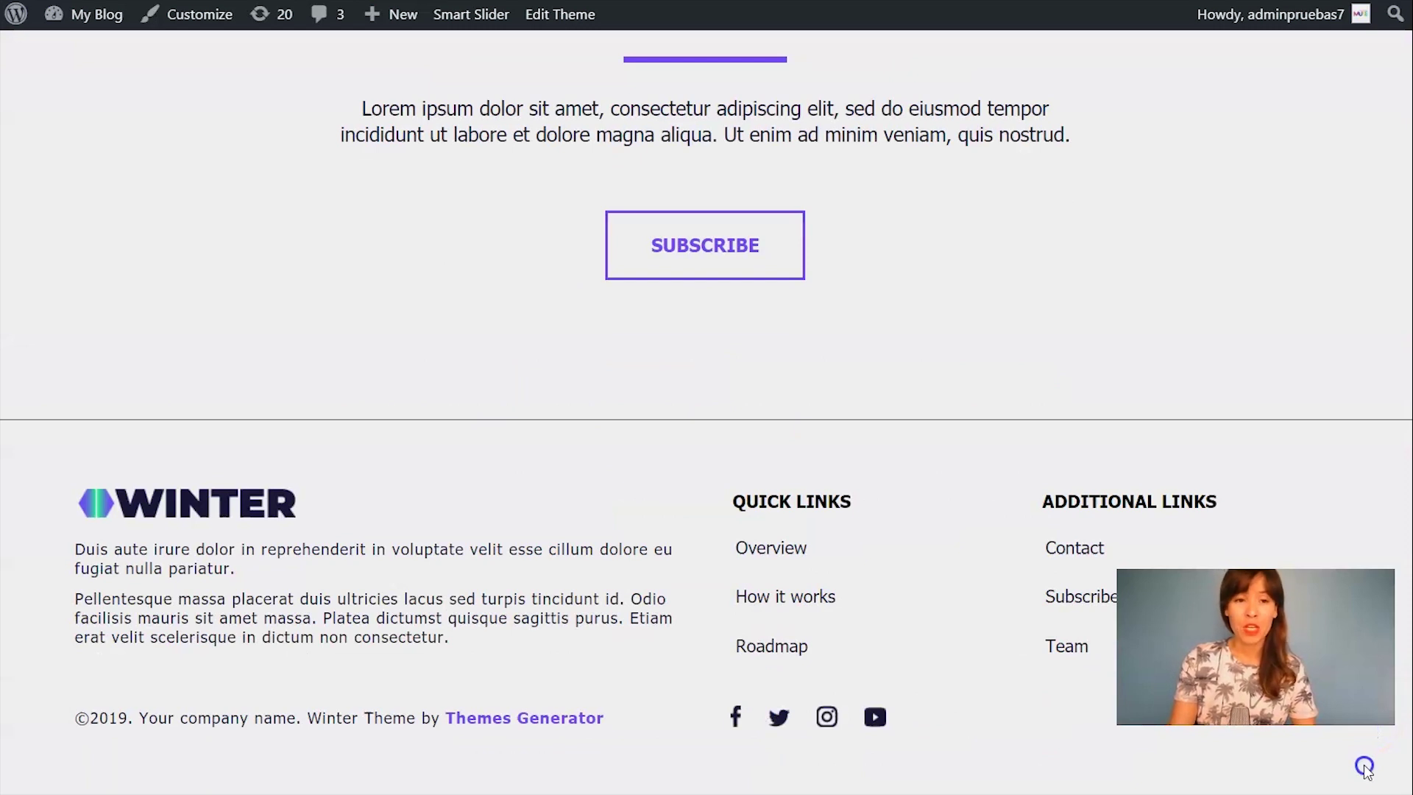
click(1364, 766)
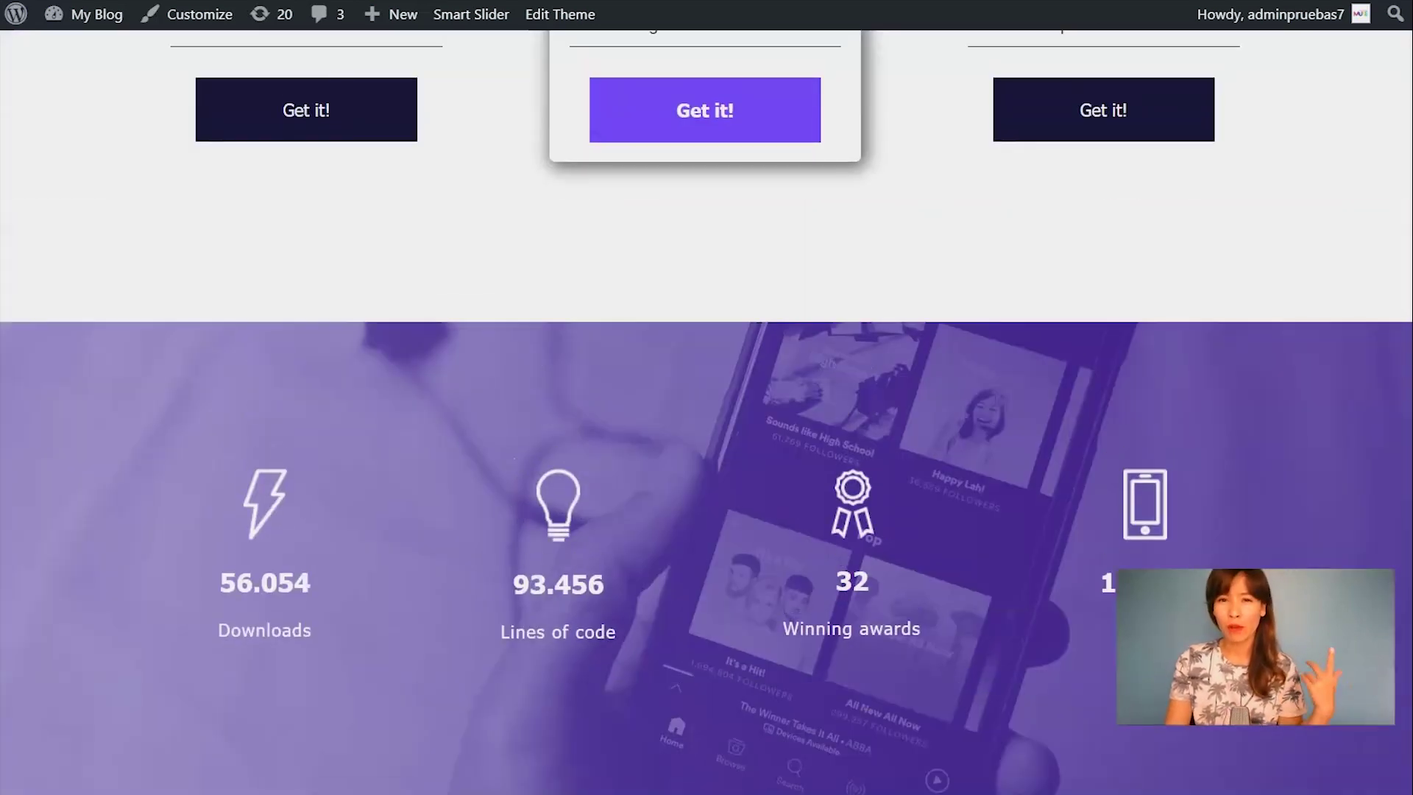
scroll(1391, 451, up, 10)
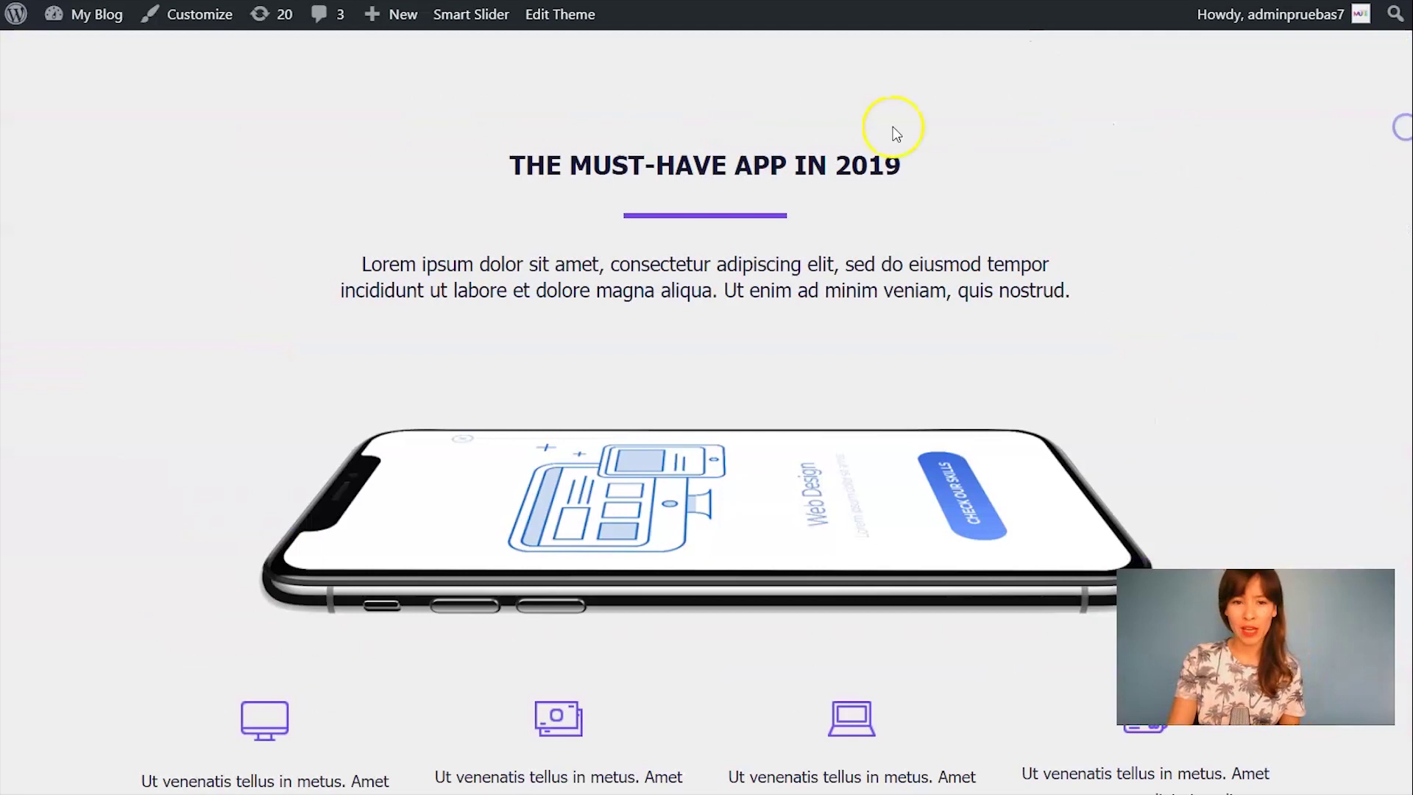
click(199, 21)
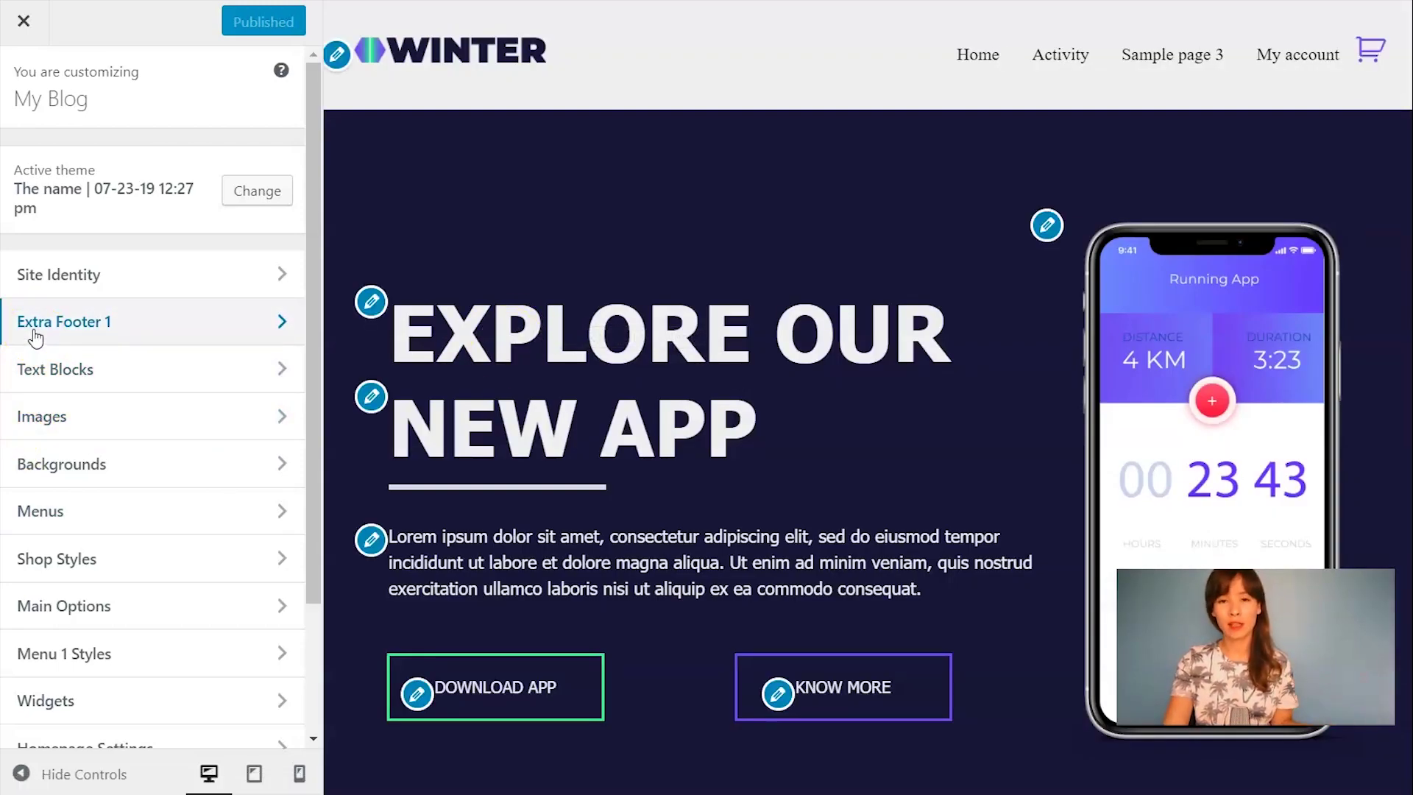
- Choose 'Show in all internal pages' for Extra Footer 1 and publish it
click(38, 374)
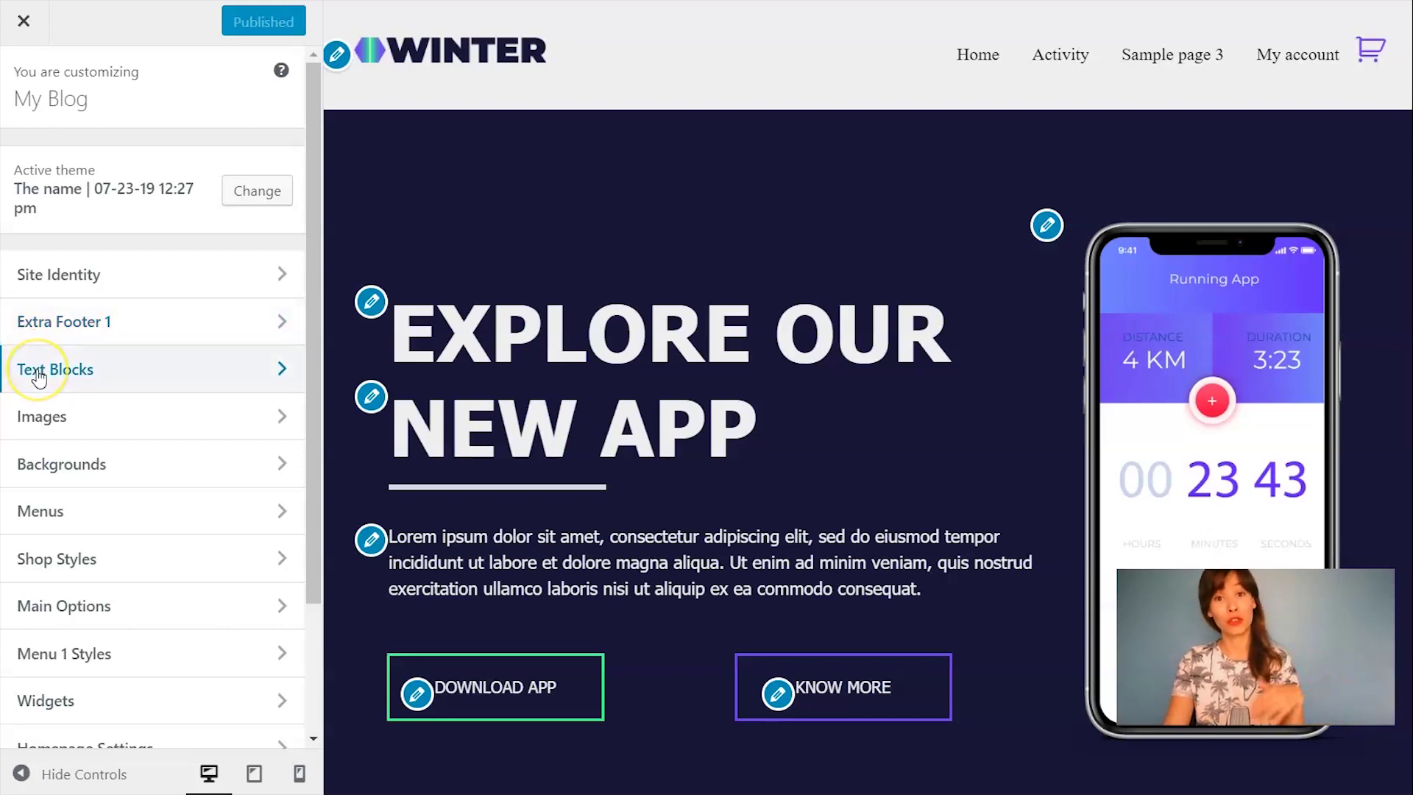
click(66, 324)
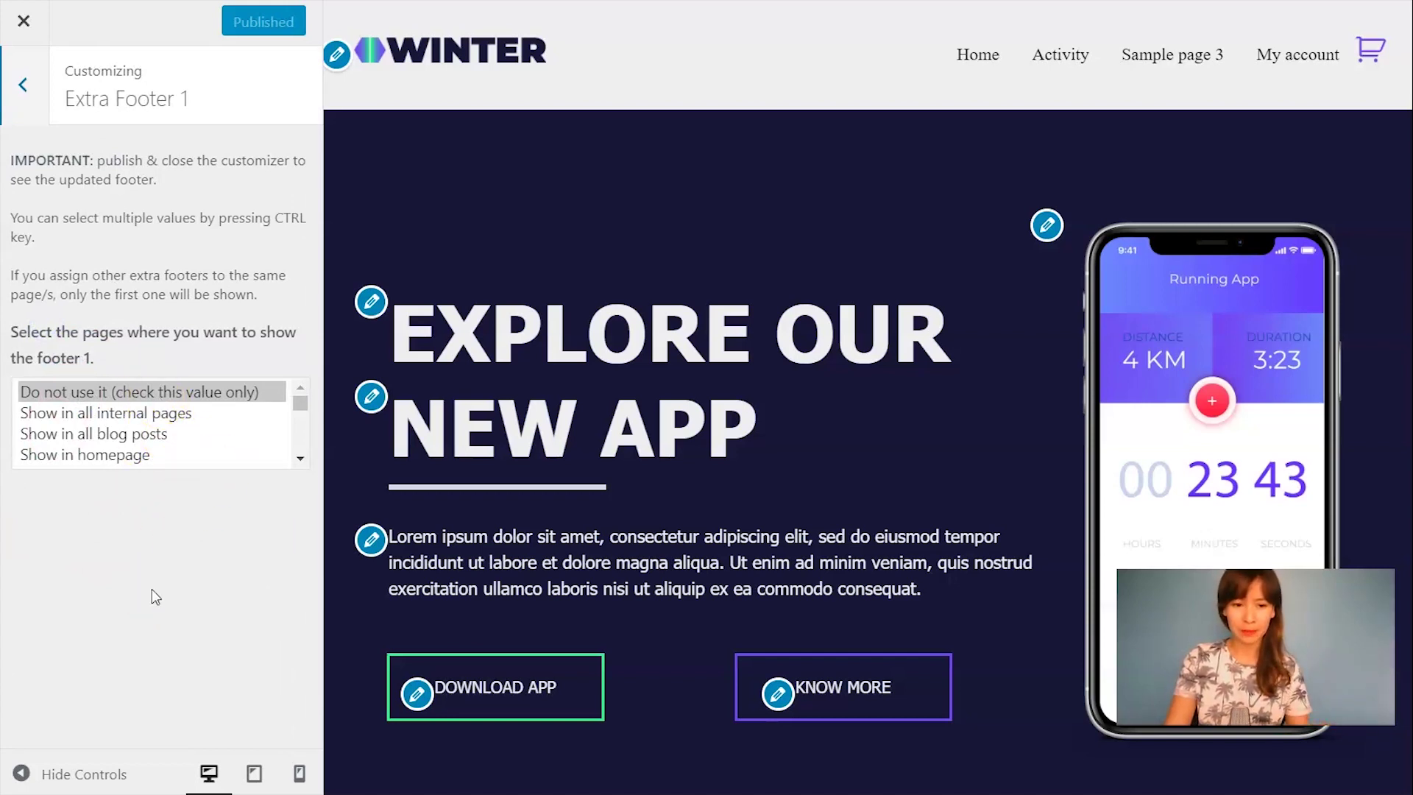
click(151, 415)
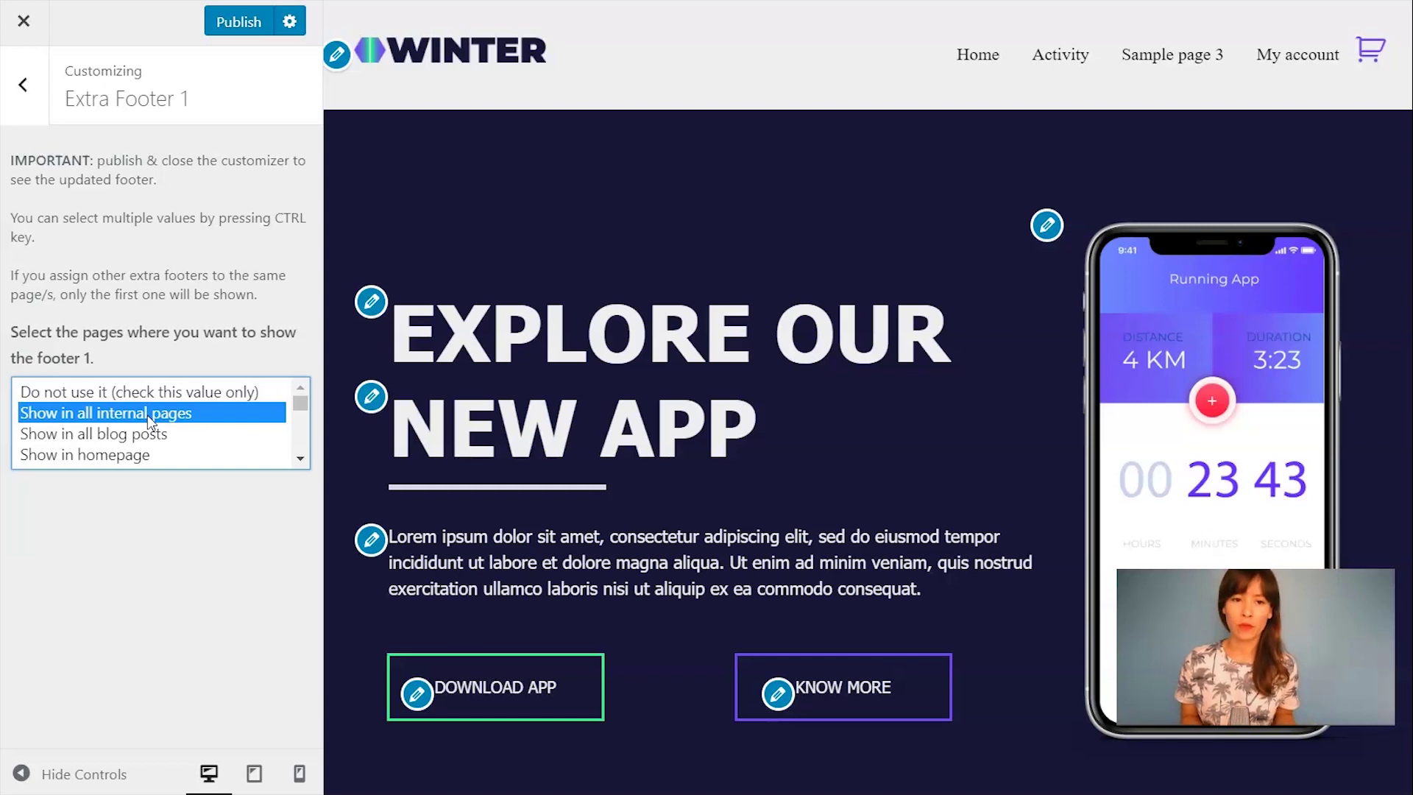
click(230, 22)
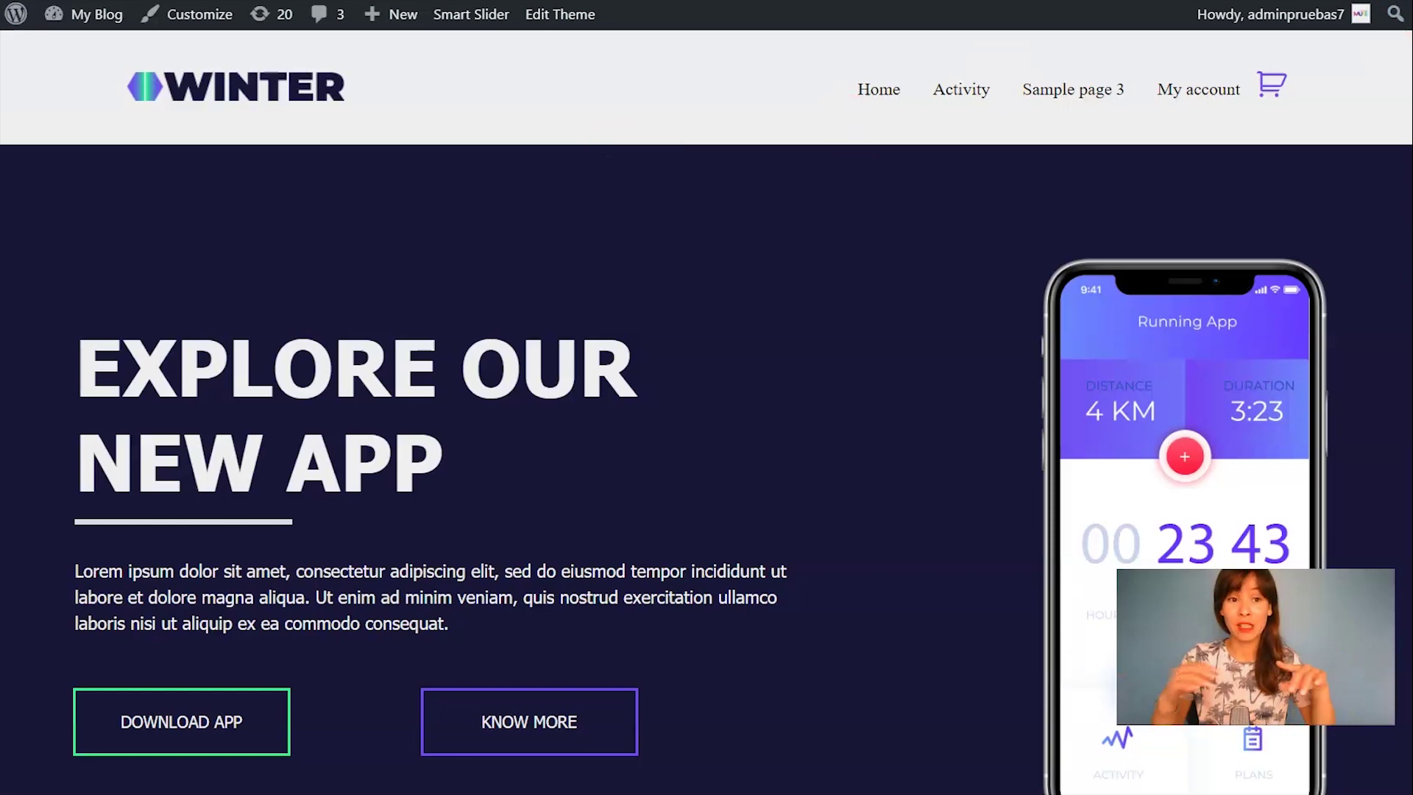
- Scroll the home page down to the WINTER footer with Quick Links and Additional Links, then back up
scroll(1381, 420, down, 10)
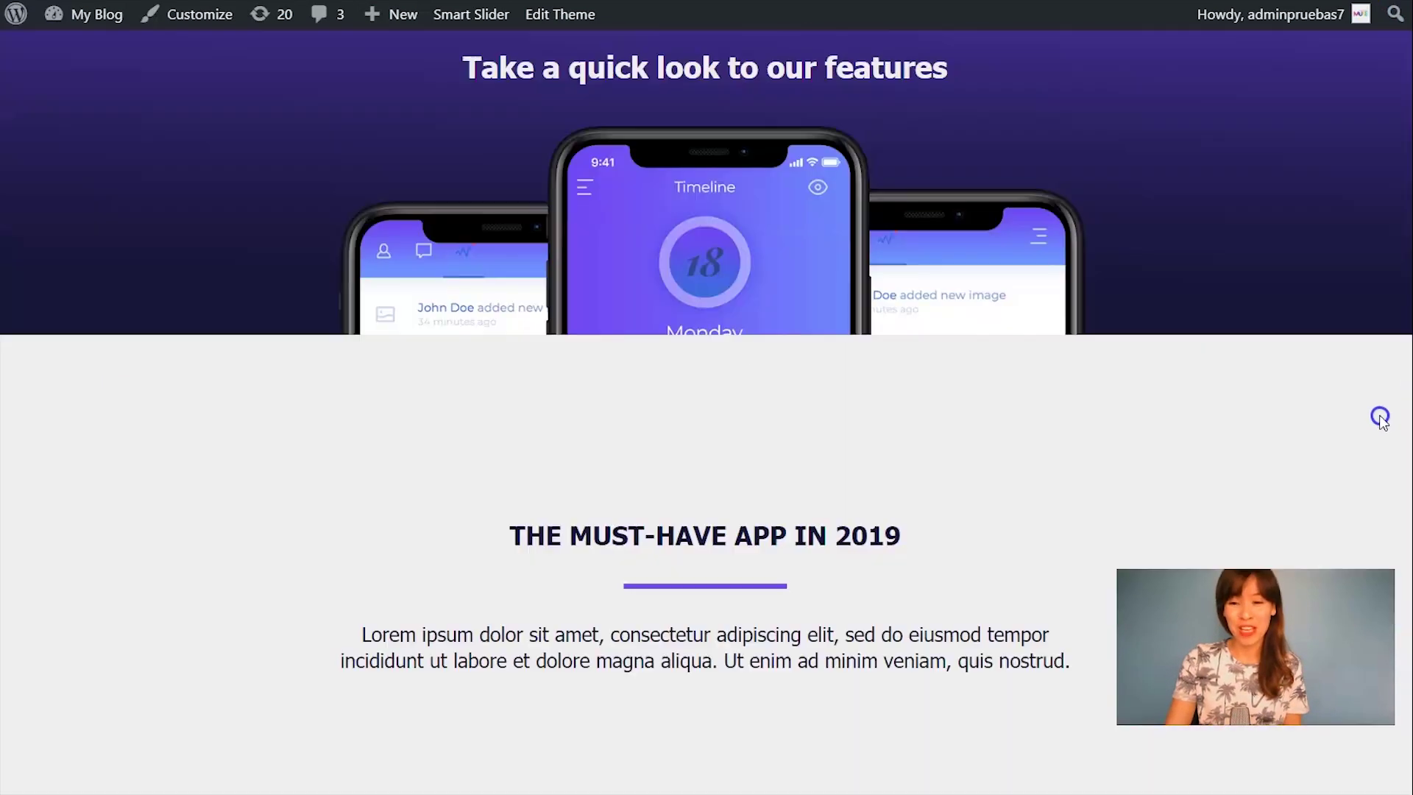
scroll(1380, 419, down, 10)
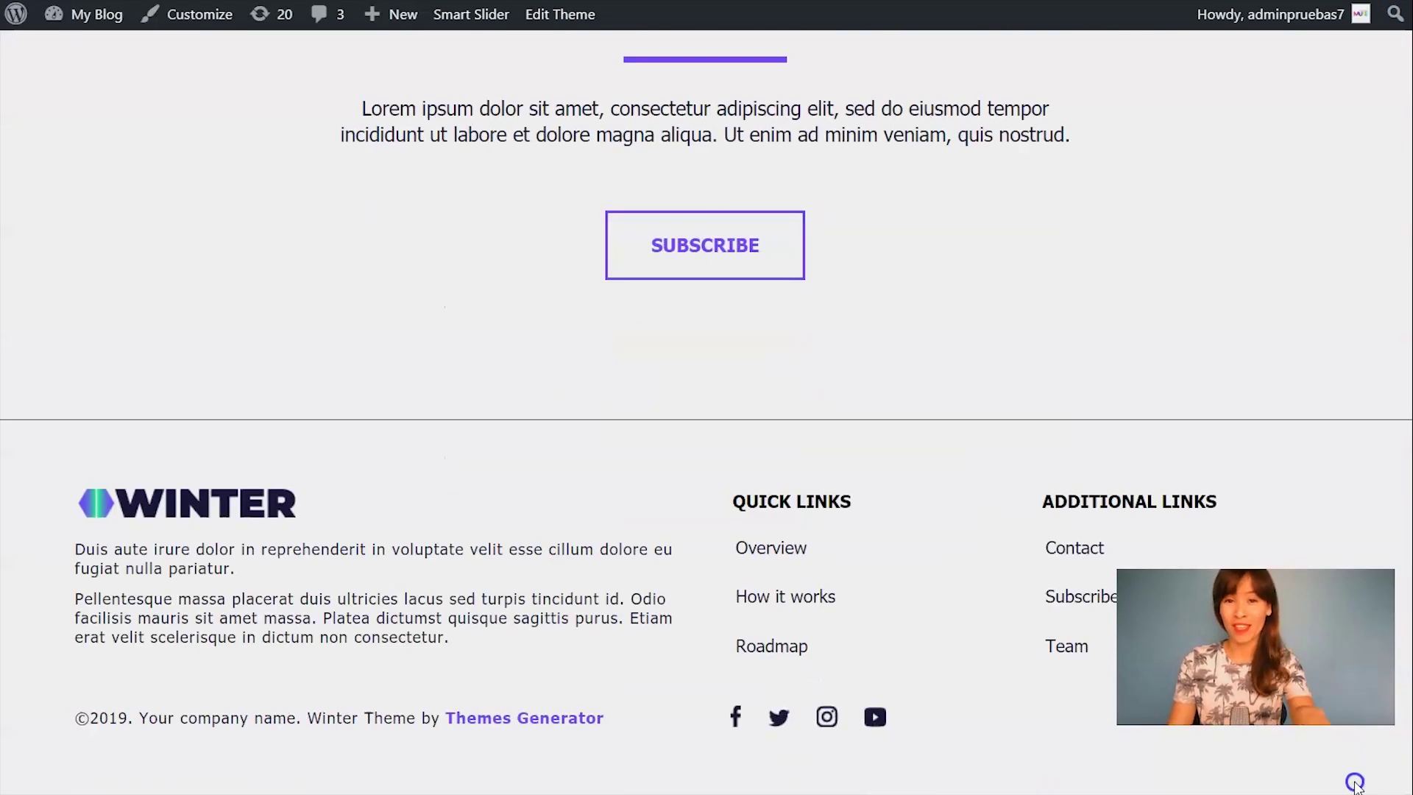
drag(1356, 784, 1048, 173)
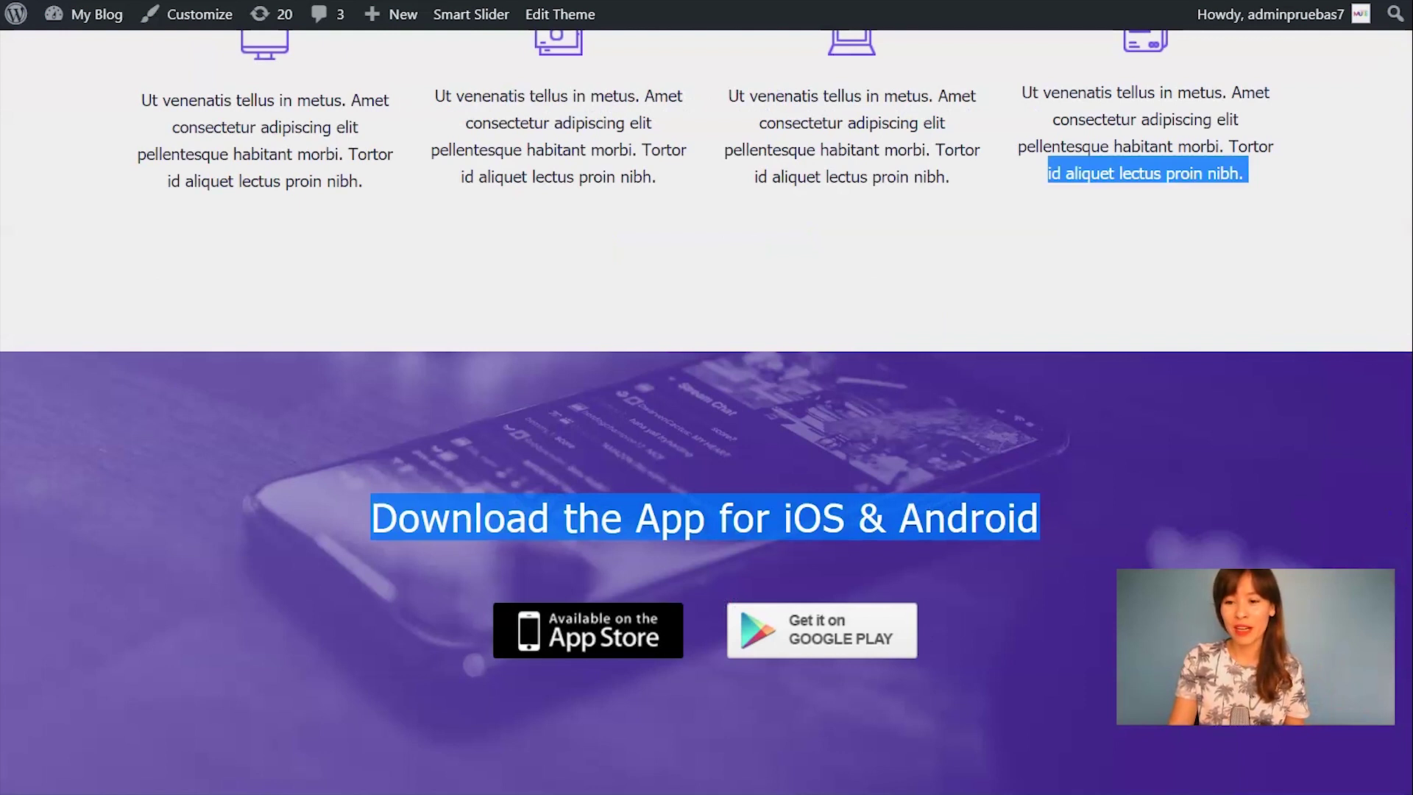
scroll(707, 412, up, 10)
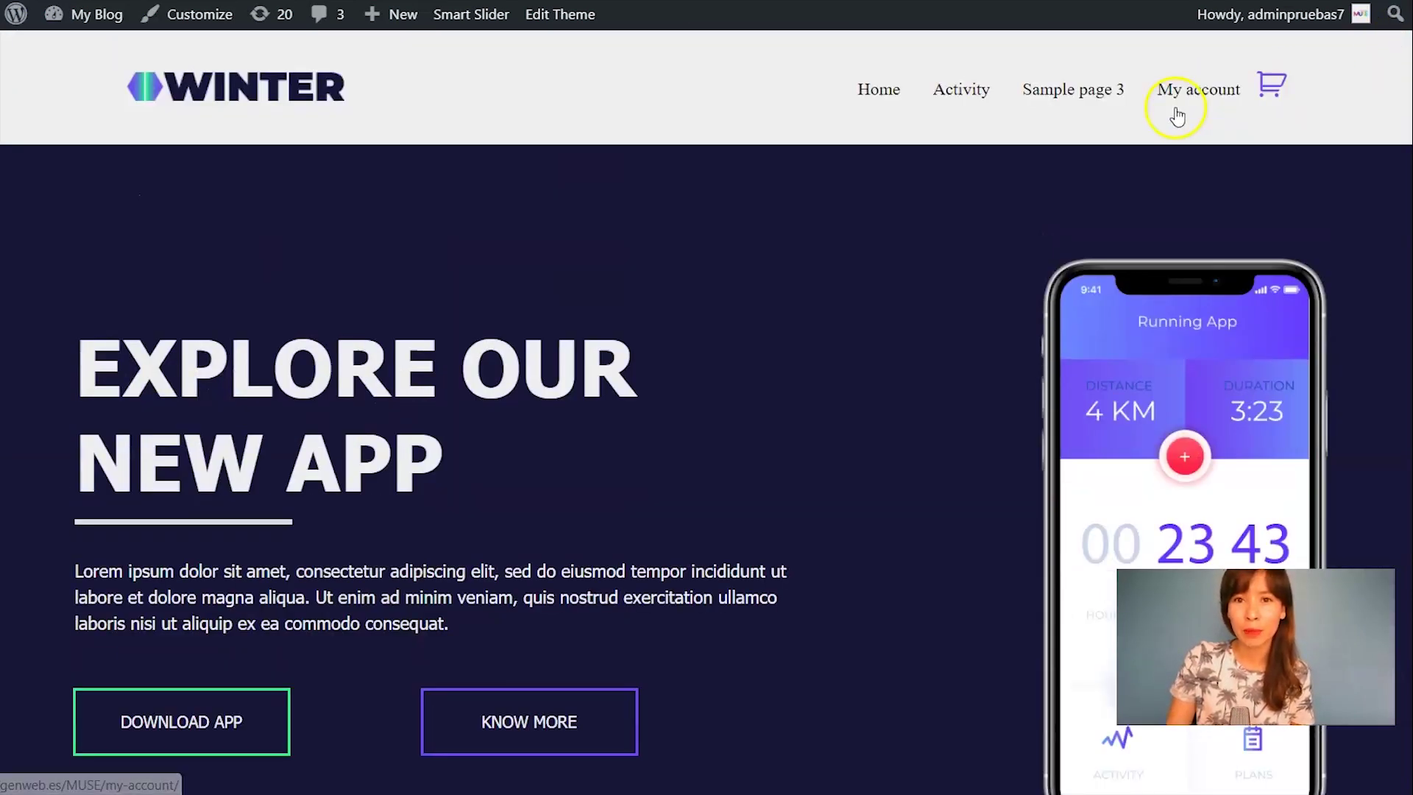
- Open Sample page 3 and check its bottom for the teal AMEDEO footer with Main offices and Social Media
click(1063, 99)
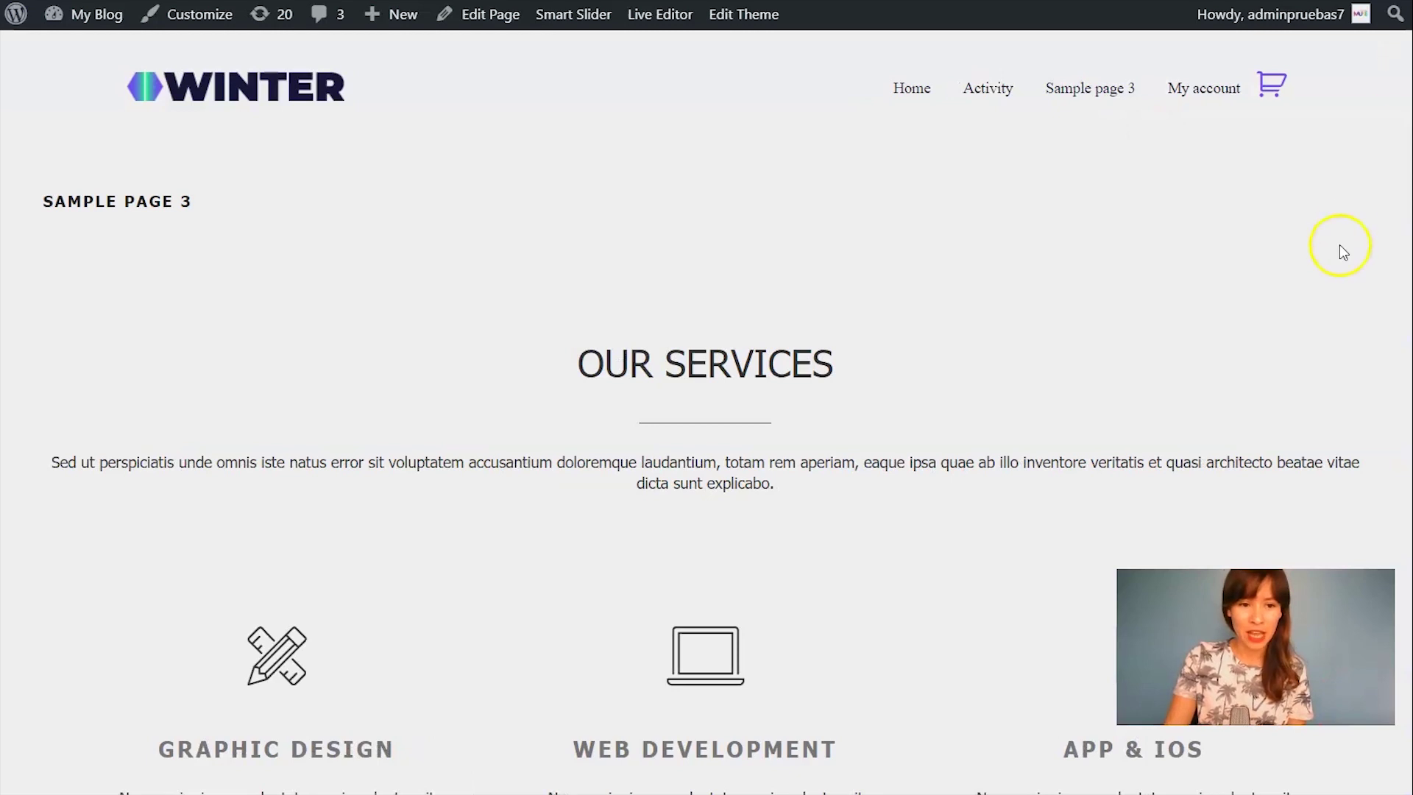
scroll(1369, 309, down, 12)
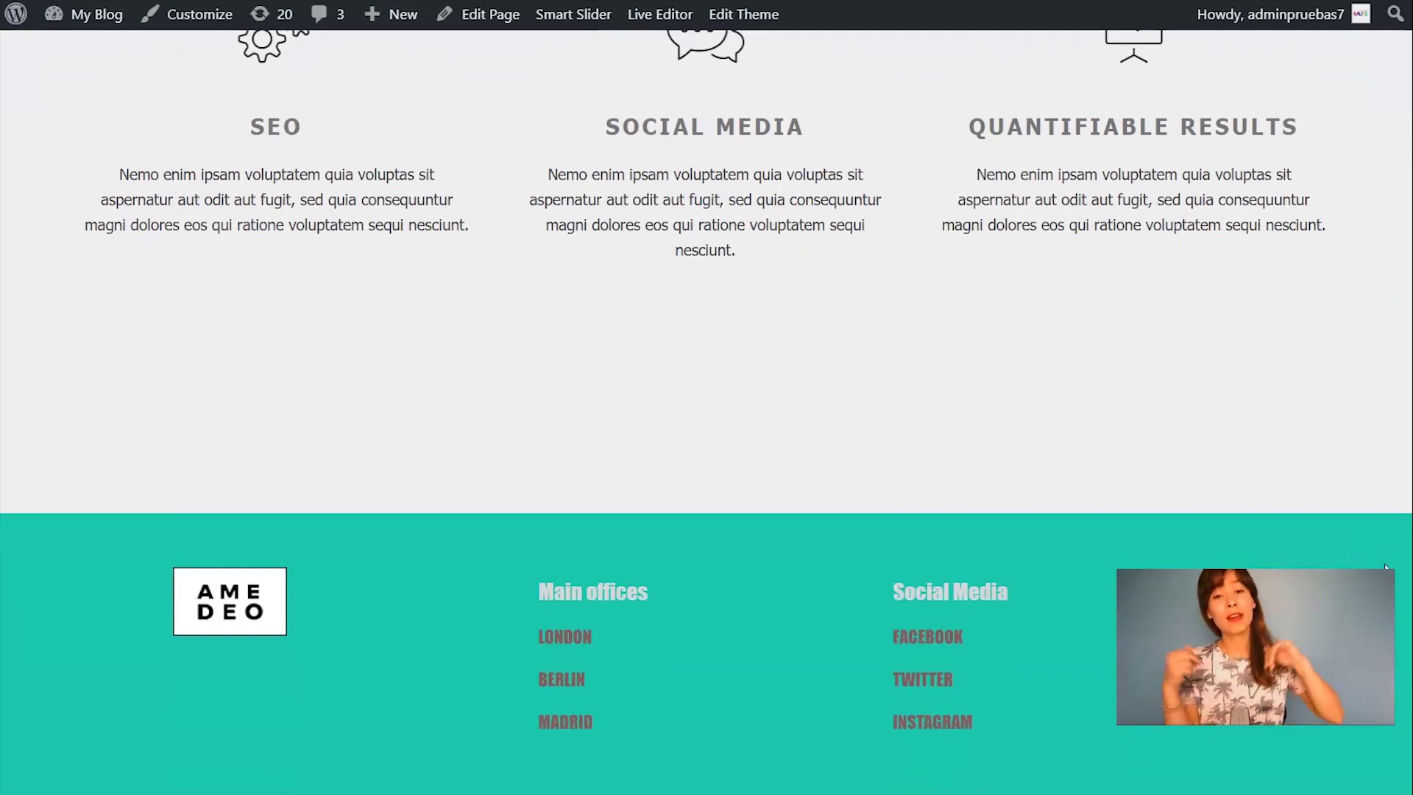
scroll(1386, 567, up, 15)
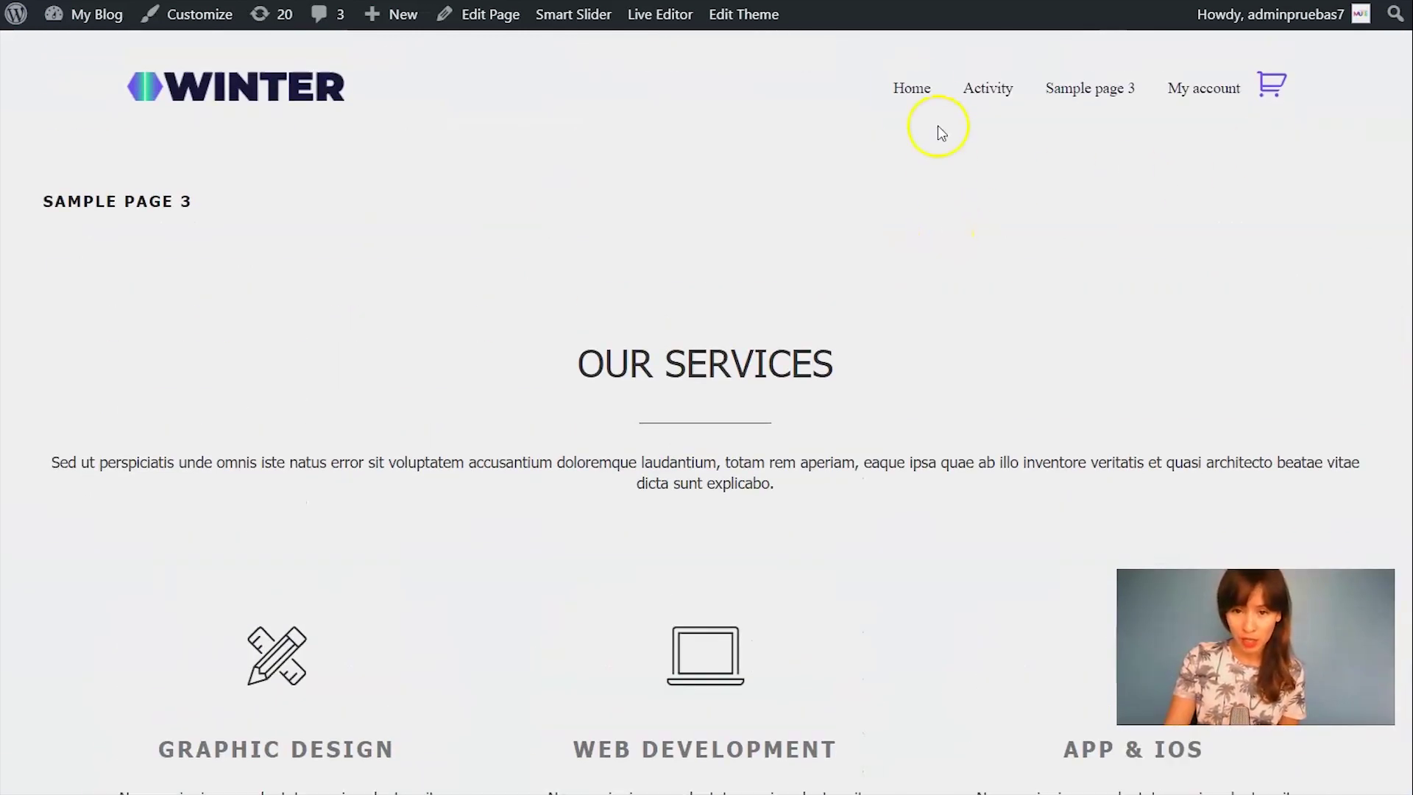
click(925, 92)
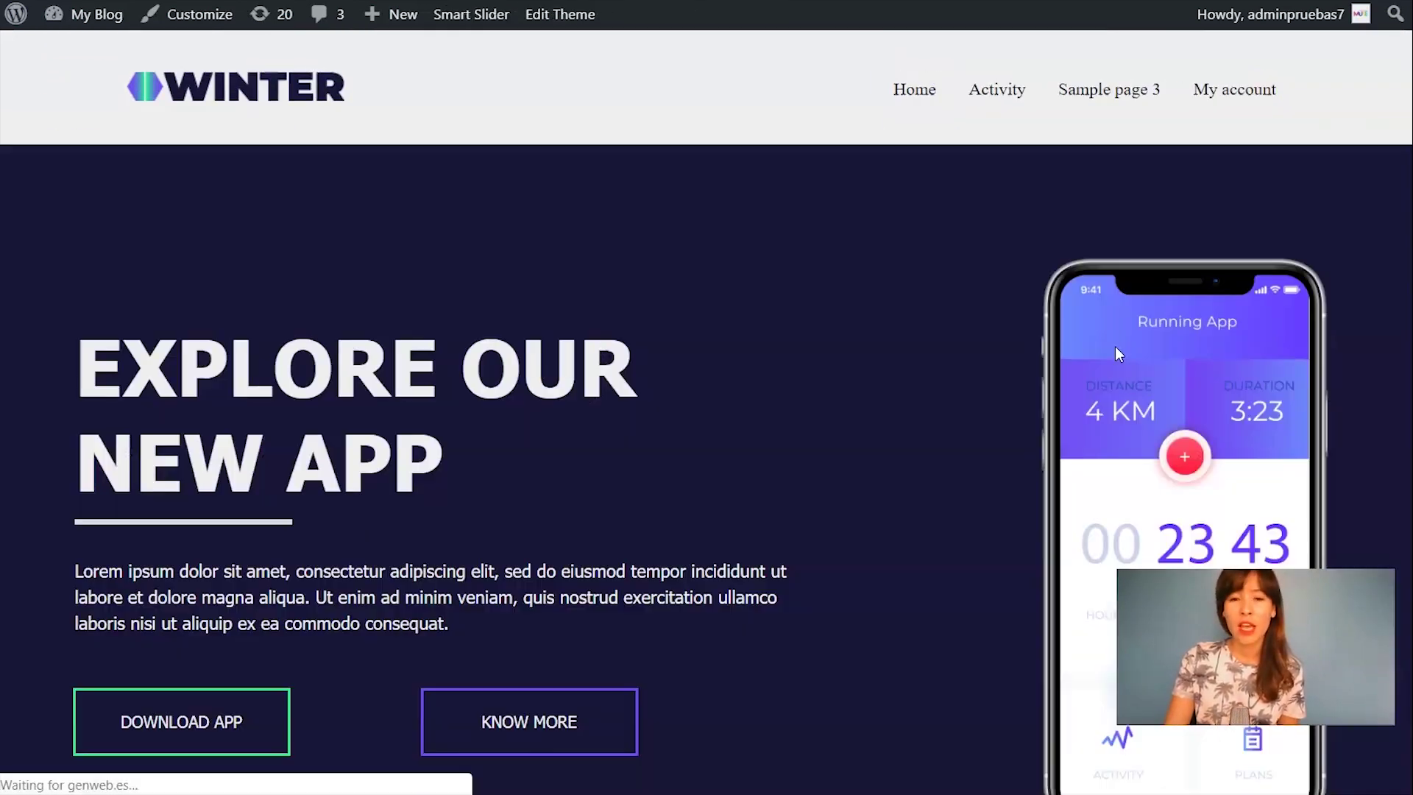
scroll(1379, 243, down, 20)
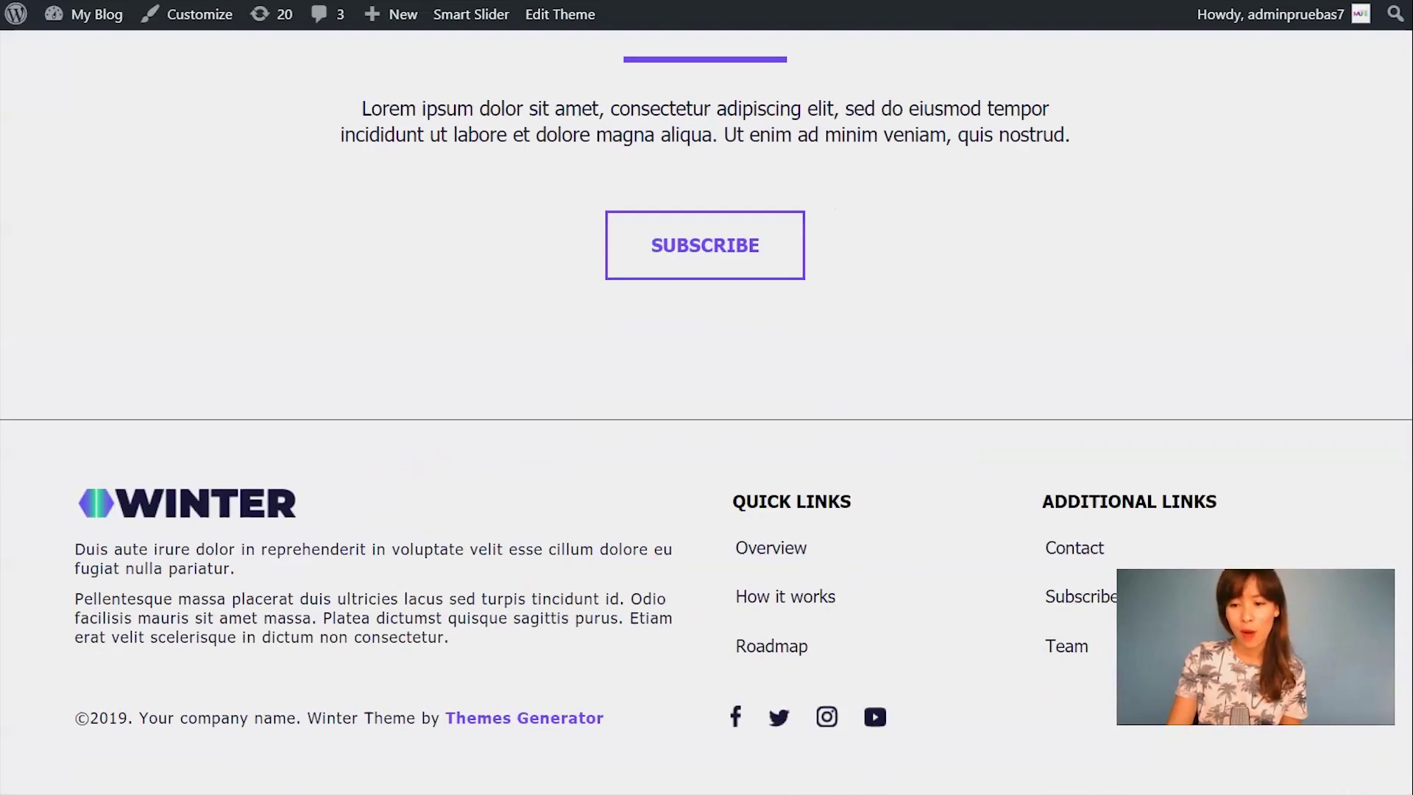
scroll(707, 397, up, 20)
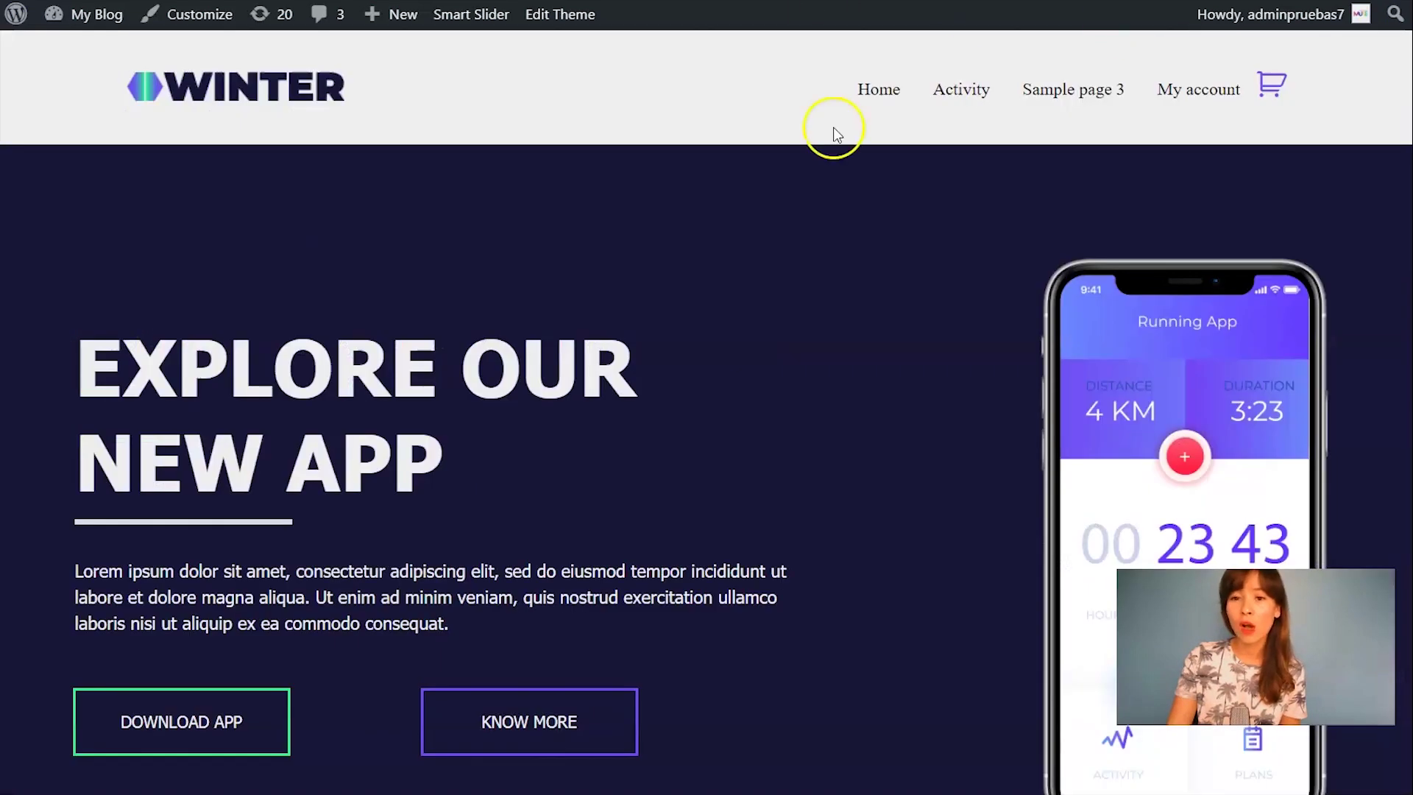
click(1109, 100)
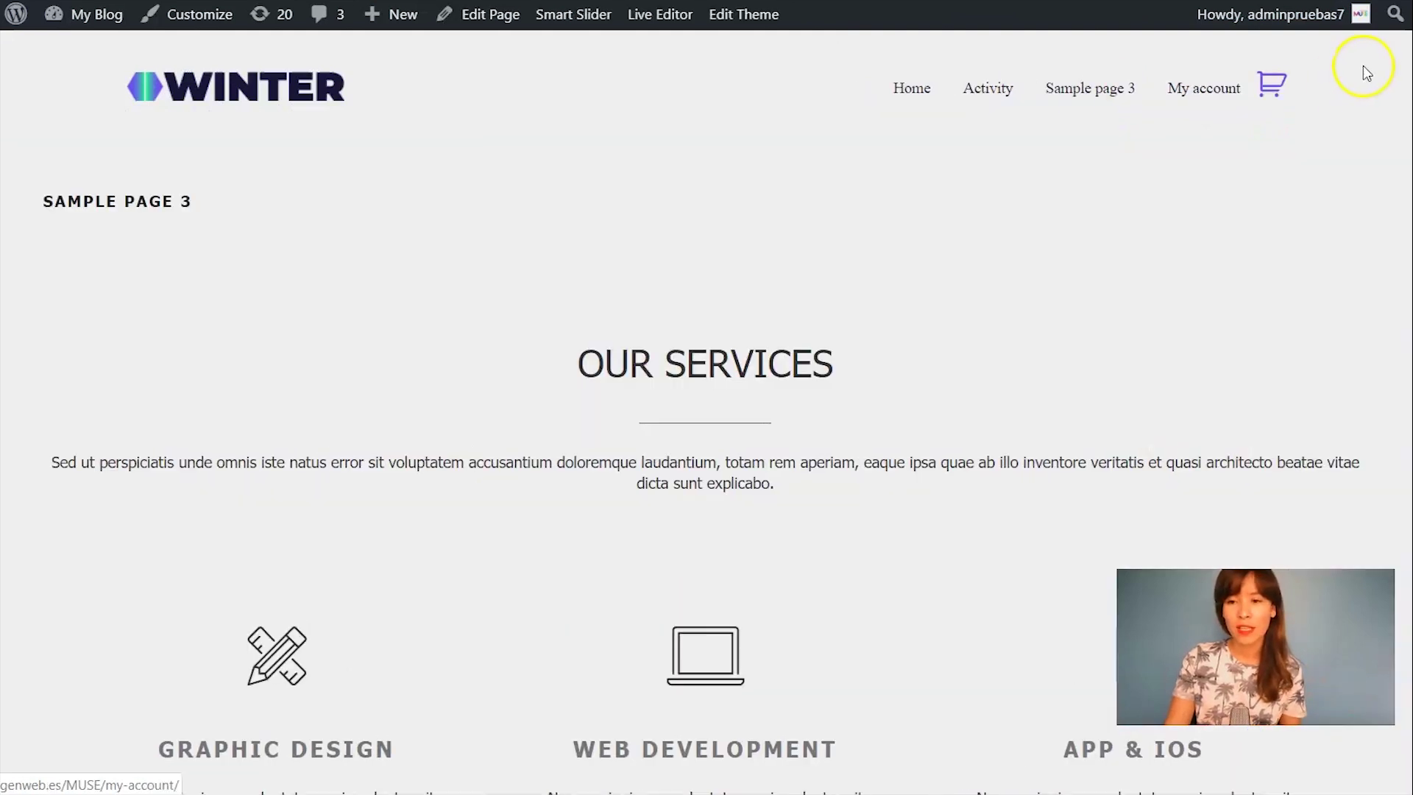
scroll(1379, 338, down, 10)
scroll(1388, 346, up, 10)
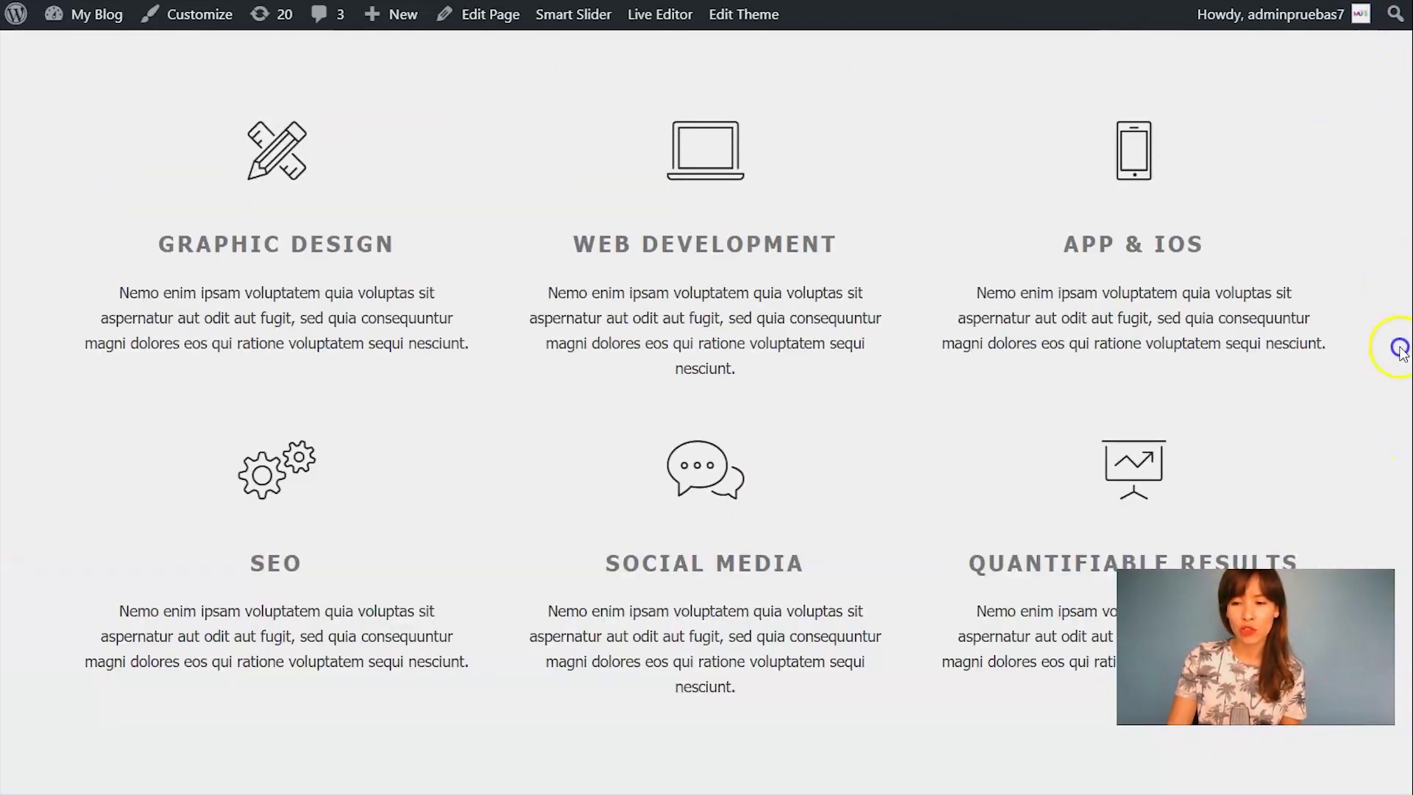